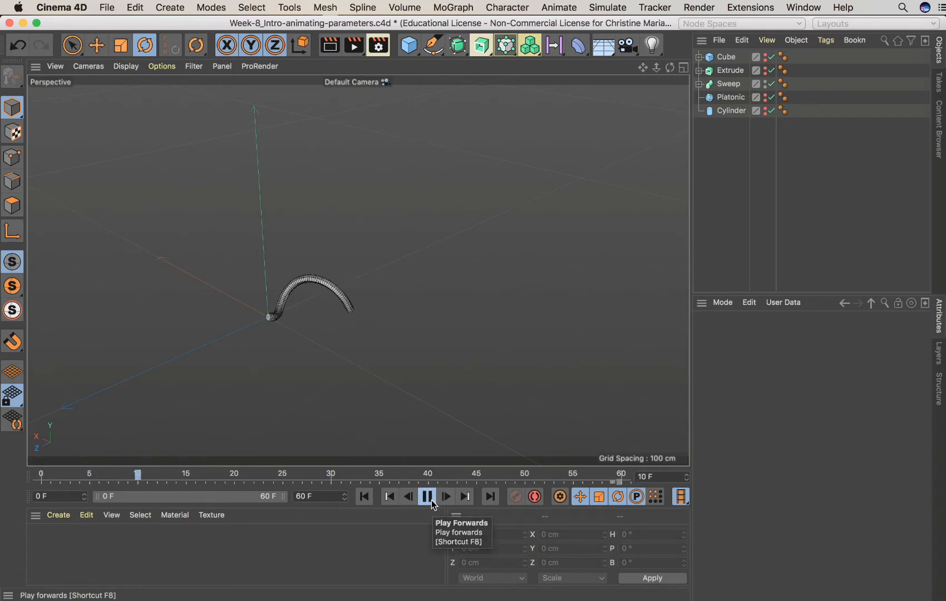
Stop playback, create a new material and open it in the Material Editor
click(428, 497)
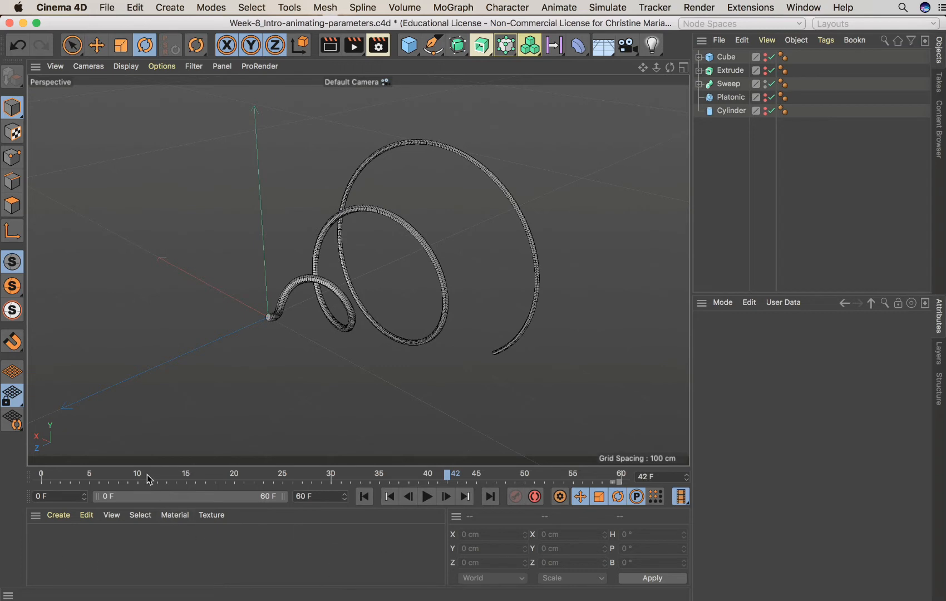
double_click(51, 555)
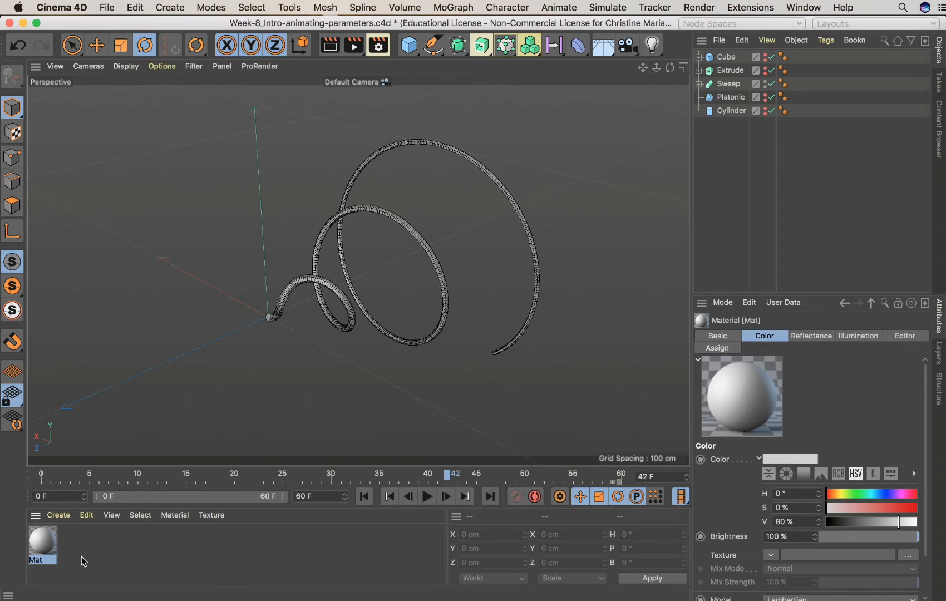
double_click(44, 544)
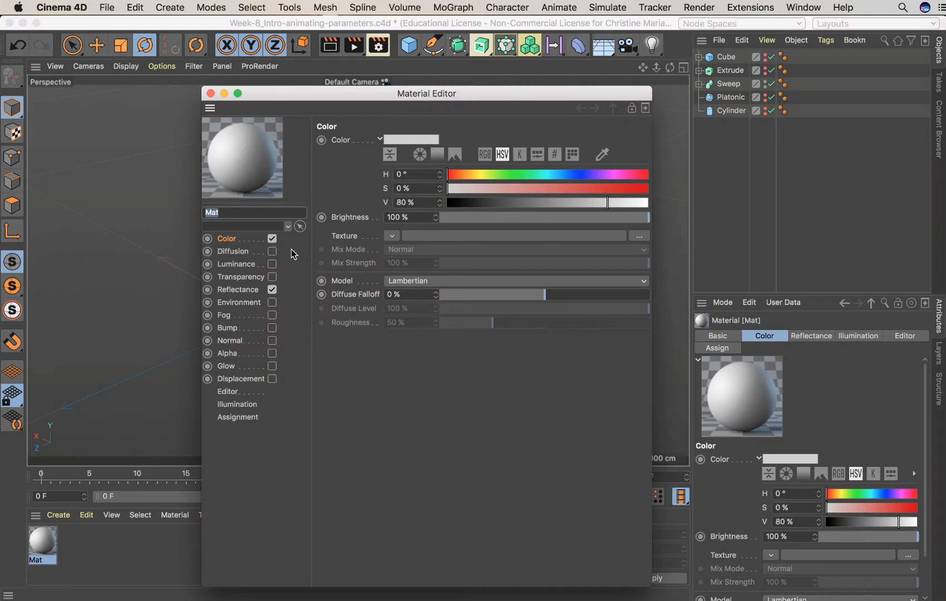
drag(455, 94, 709, 92)
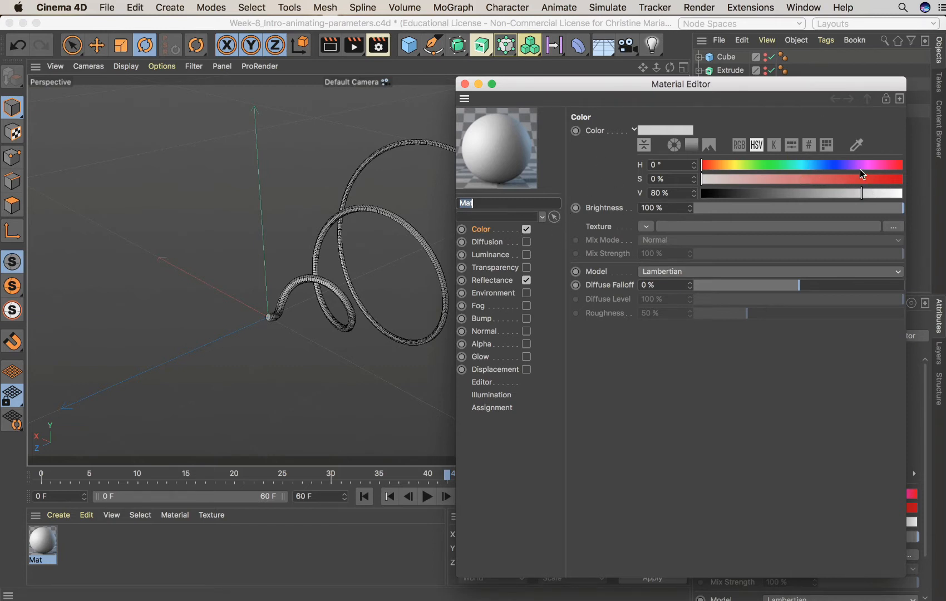
Set the material's color to yellow with H 57°, S 97% and V 95%
click(735, 166)
drag(736, 165, 736, 167)
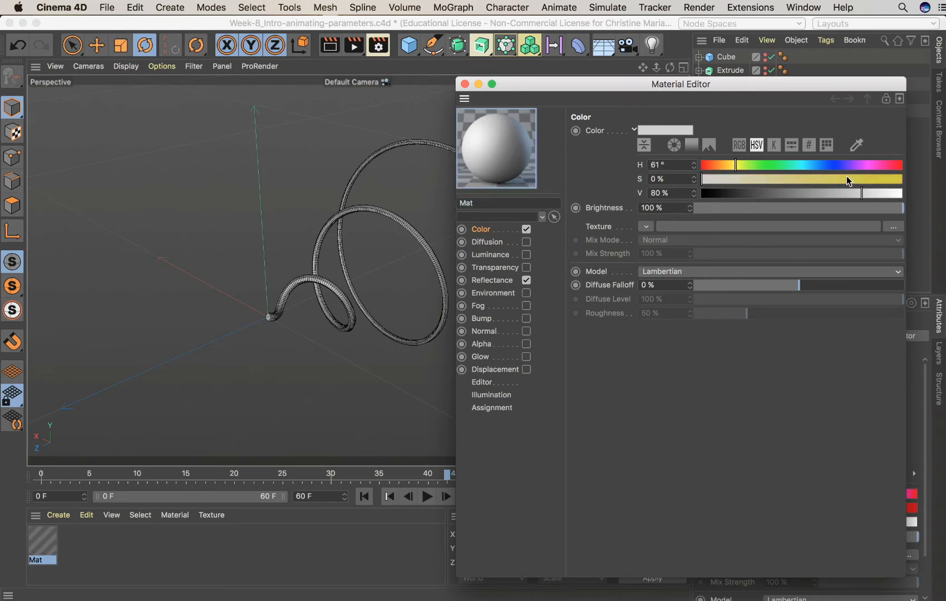
drag(872, 180, 886, 196)
drag(735, 165, 733, 170)
drag(891, 190, 893, 193)
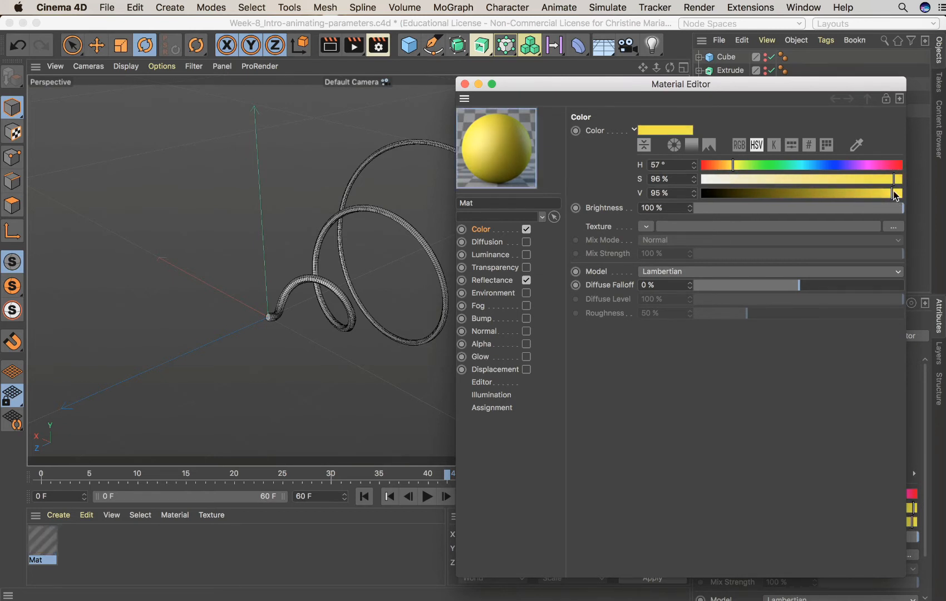
click(896, 181)
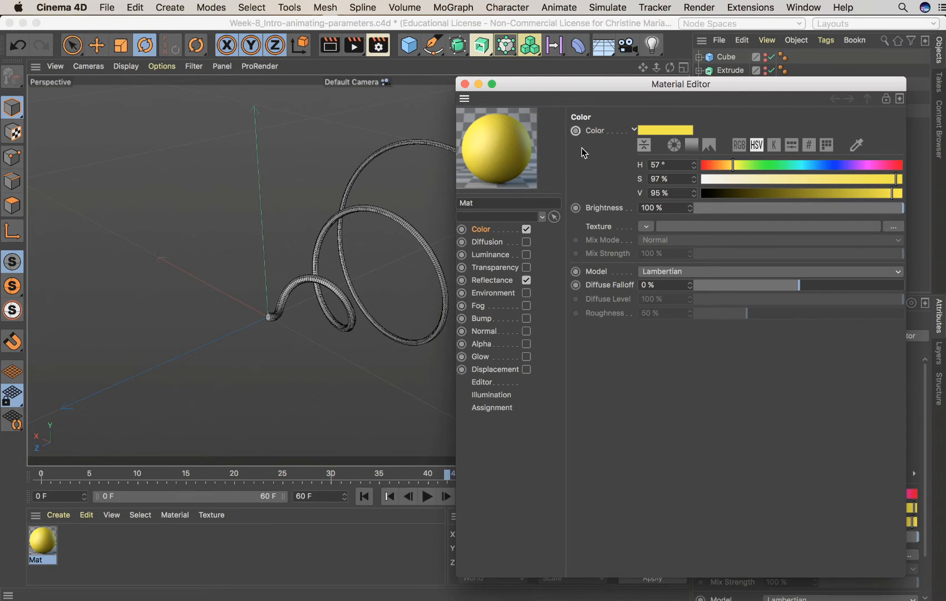
Browse the material's Luminance, Transparency, Reflectance, Glow and Bump channel settings
click(482, 243)
click(483, 268)
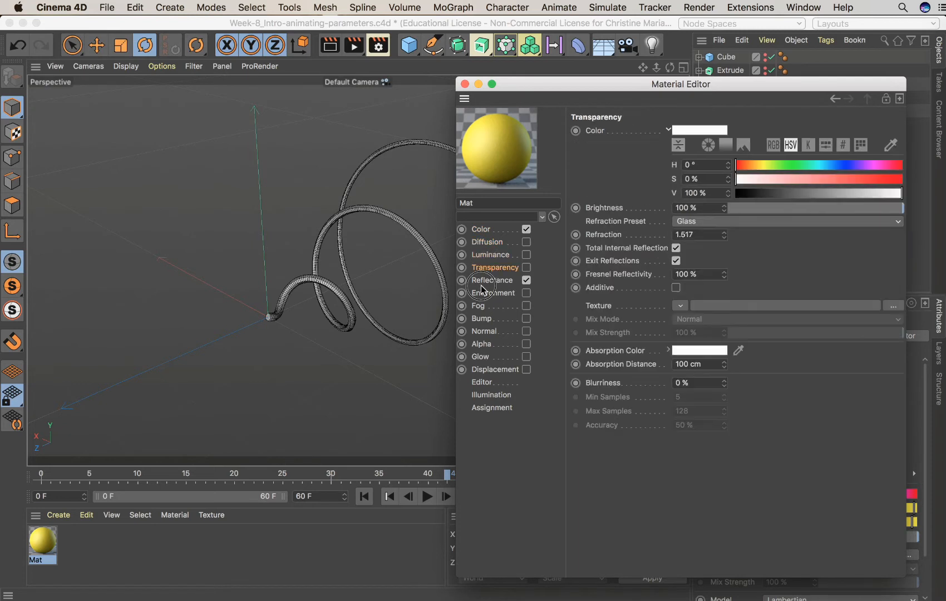
click(483, 280)
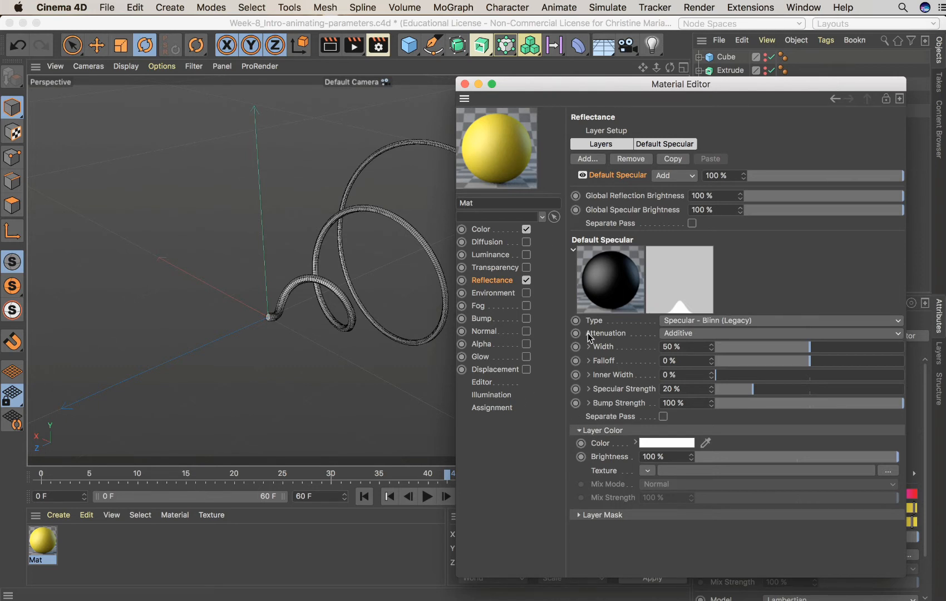
click(490, 357)
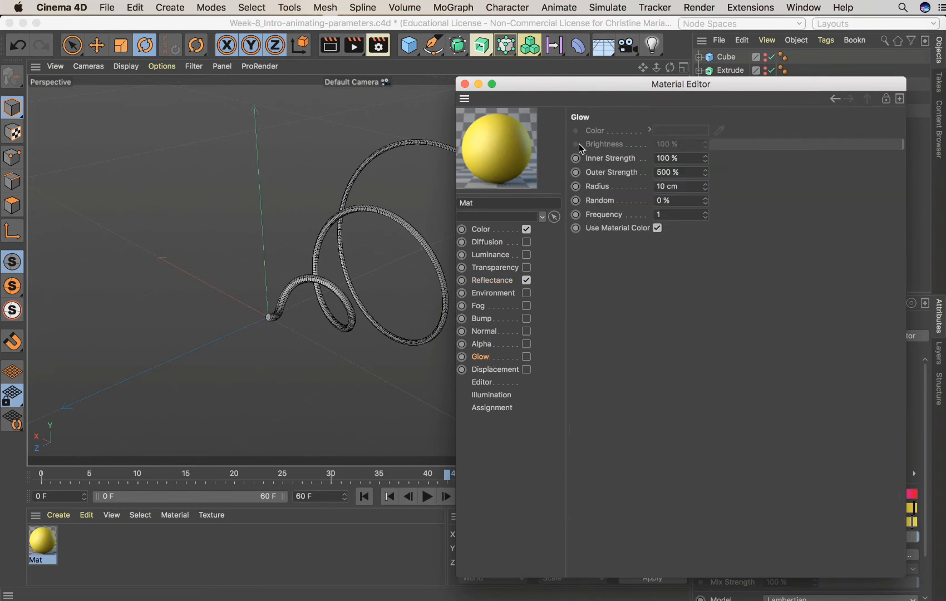
click(483, 319)
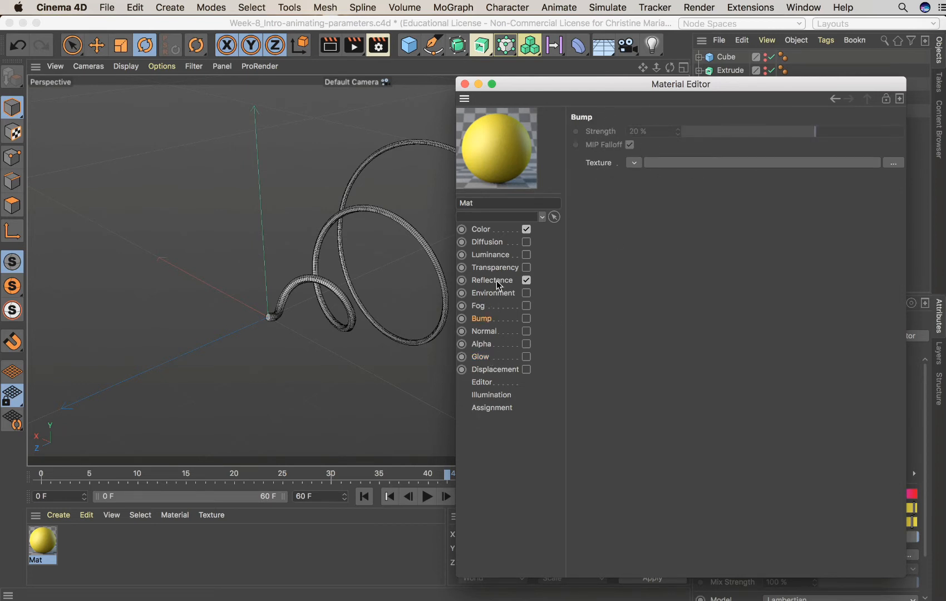
click(481, 229)
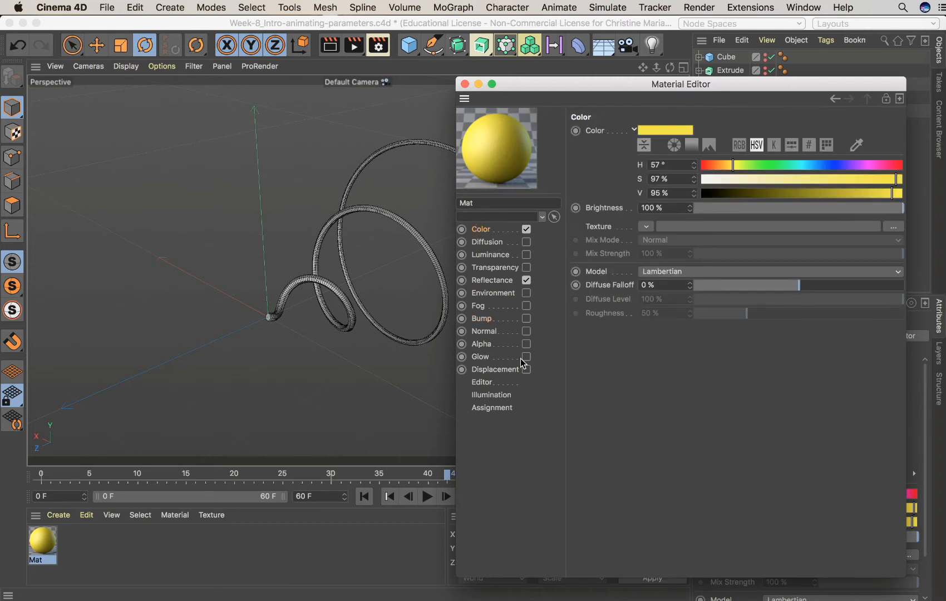
click(489, 254)
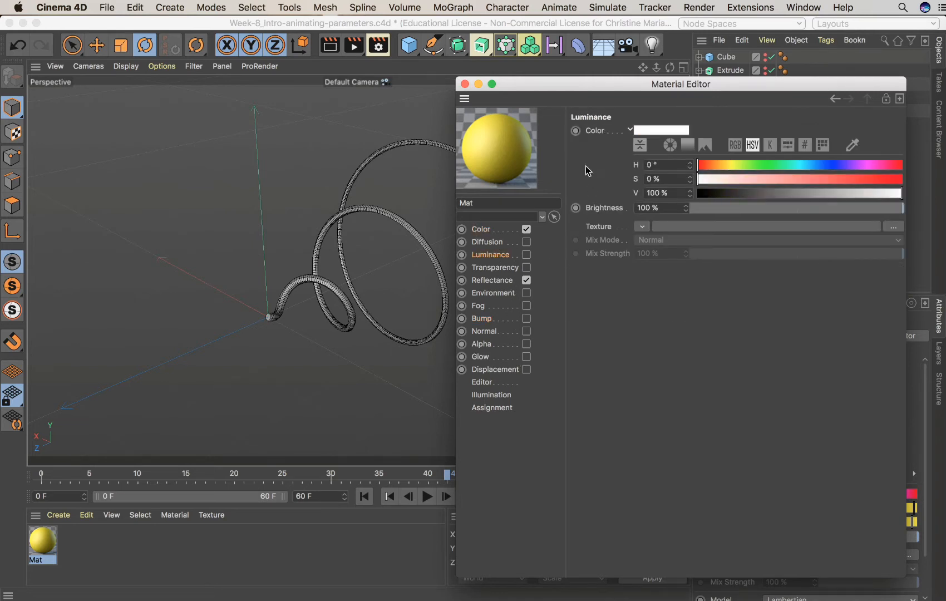
click(492, 267)
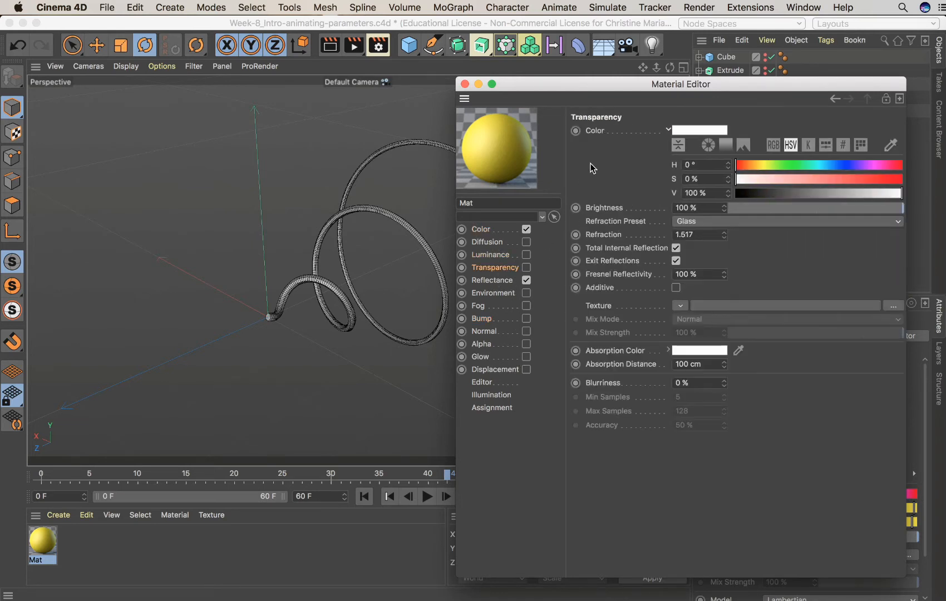
click(492, 281)
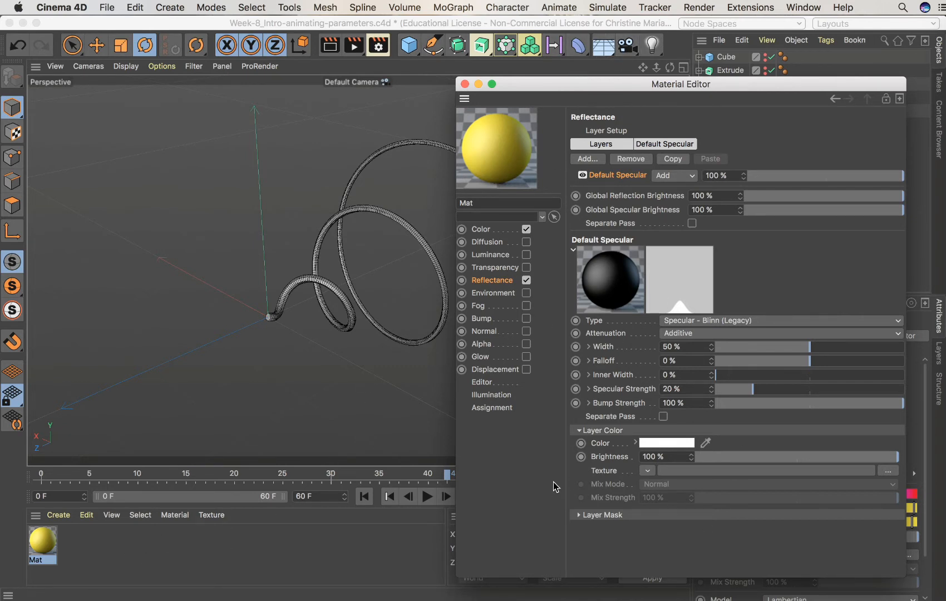
click(482, 228)
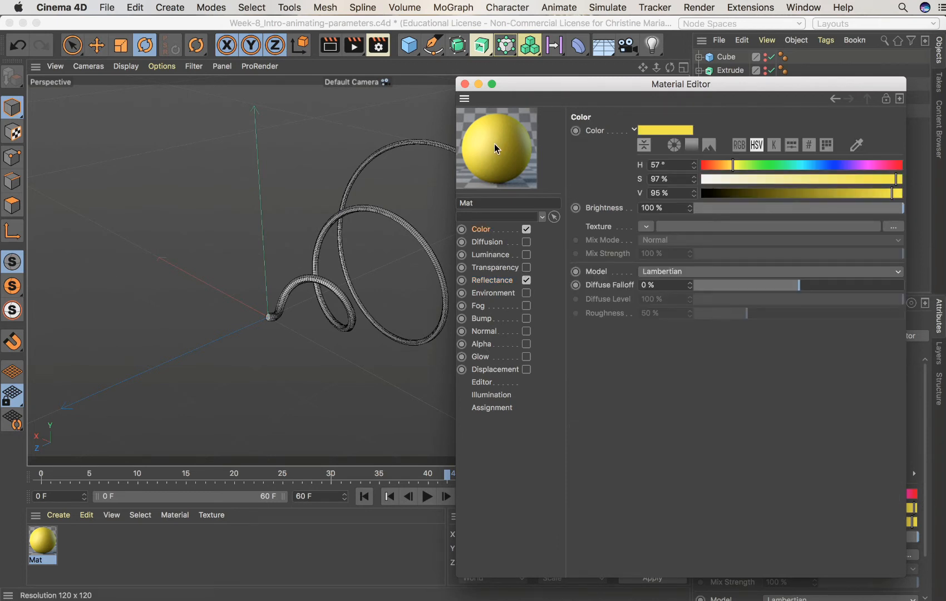
At frame 0, set a keyframe on the material's Color parameter
click(42, 480)
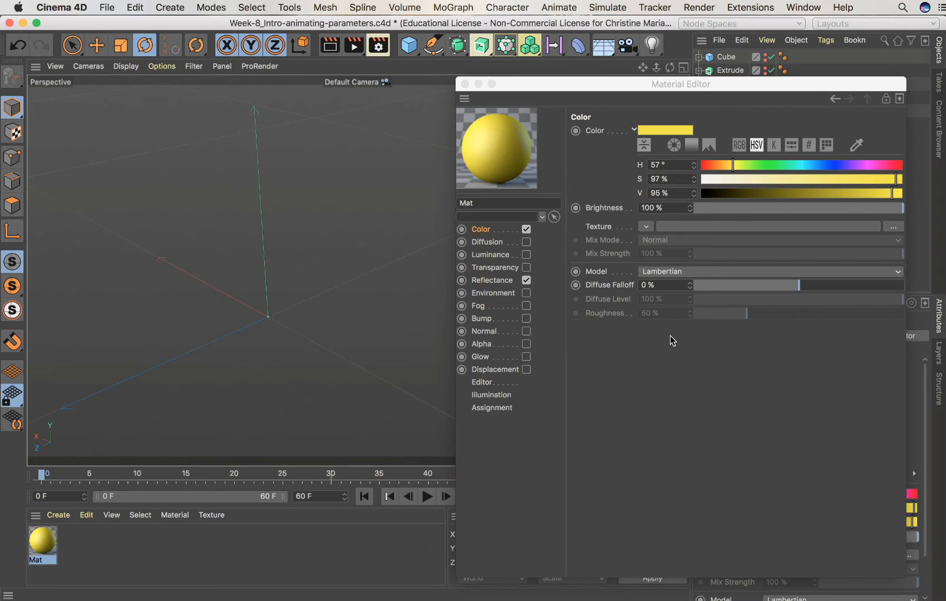
click(575, 132)
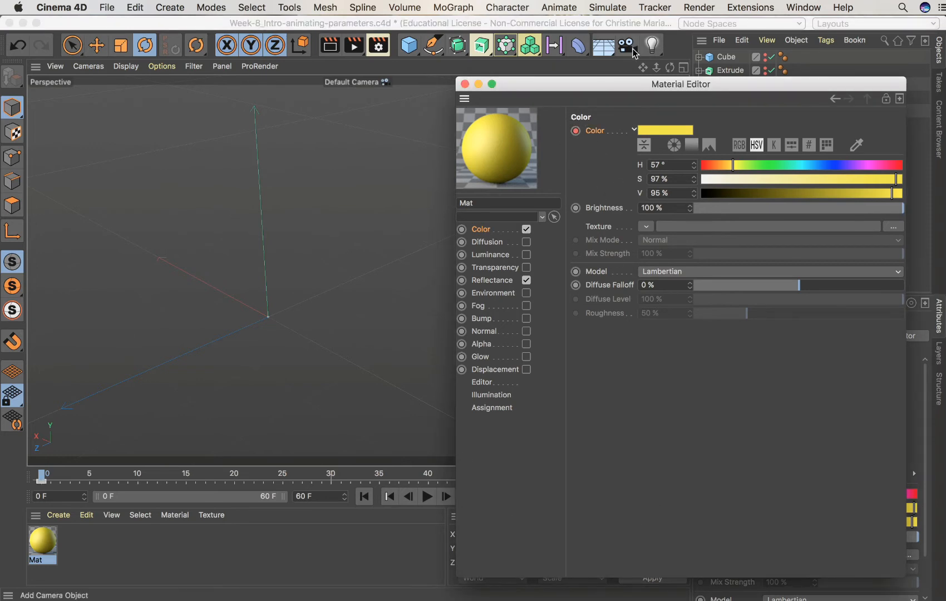
Move to frame 60 and change the material color's hue to 305°
drag(609, 87, 832, 267)
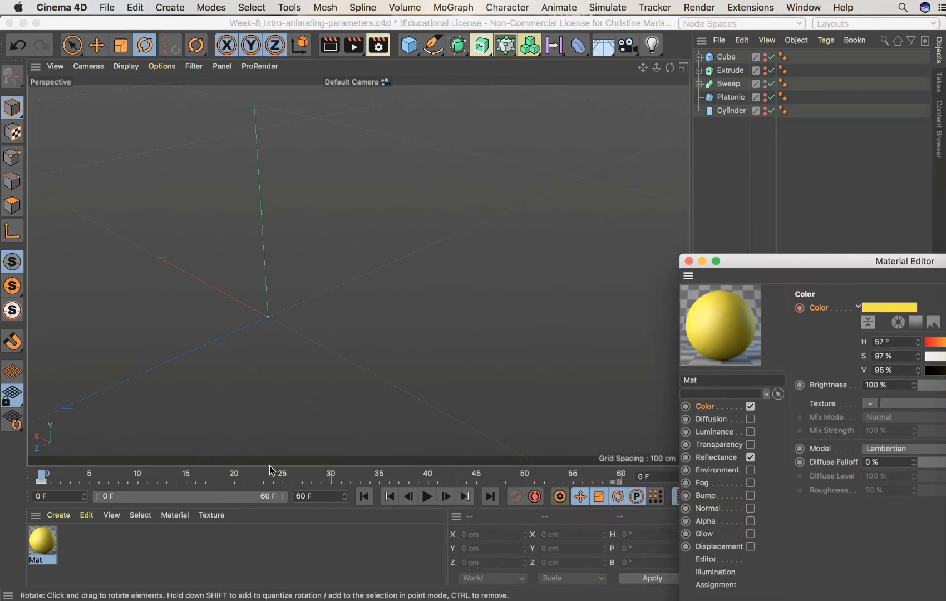
drag(273, 473, 622, 489)
drag(733, 261, 487, 126)
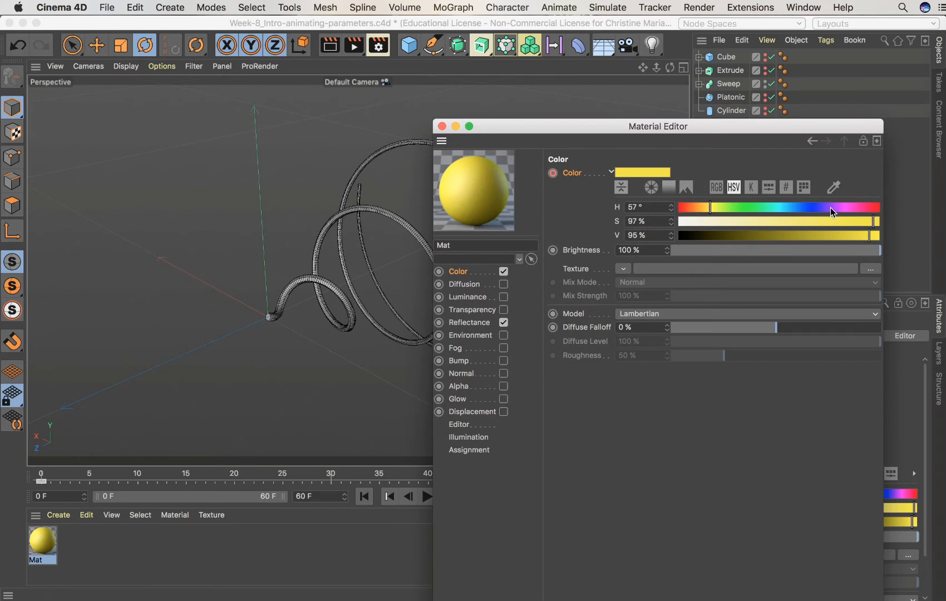
drag(830, 208, 852, 212)
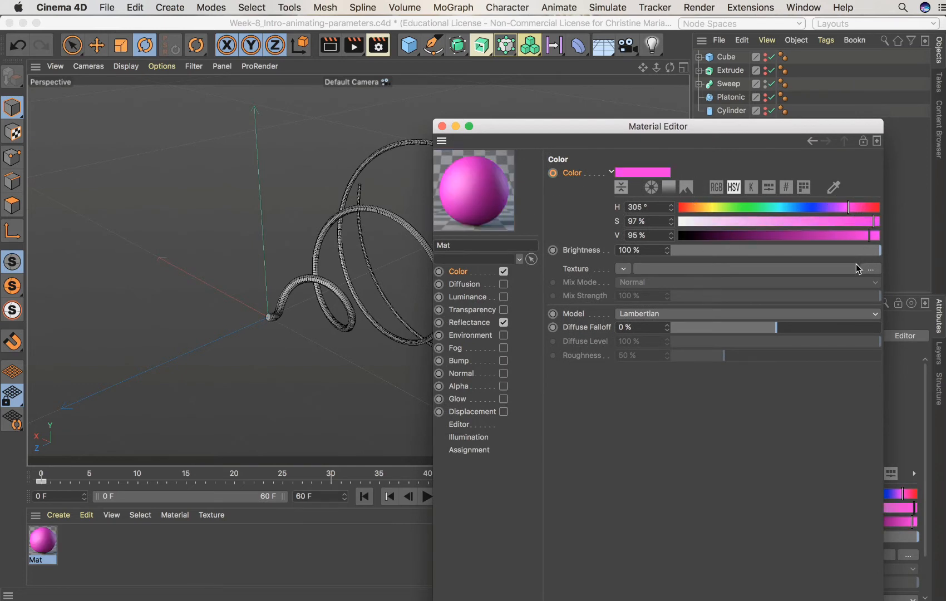
Record a keyframe on the Color parameter at frame 60 and close the Material Editor
drag(578, 135, 652, 122)
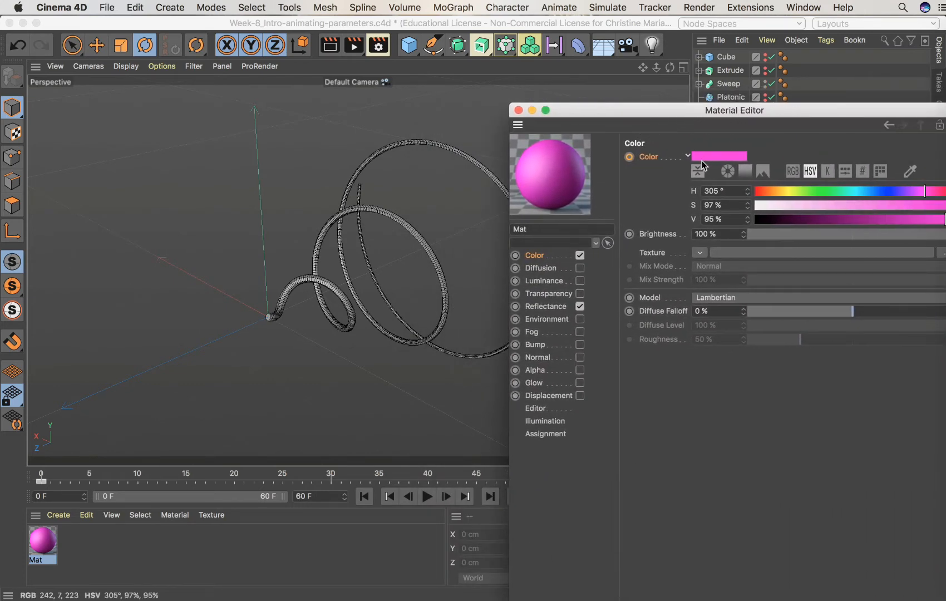
ctrl+click(629, 156)
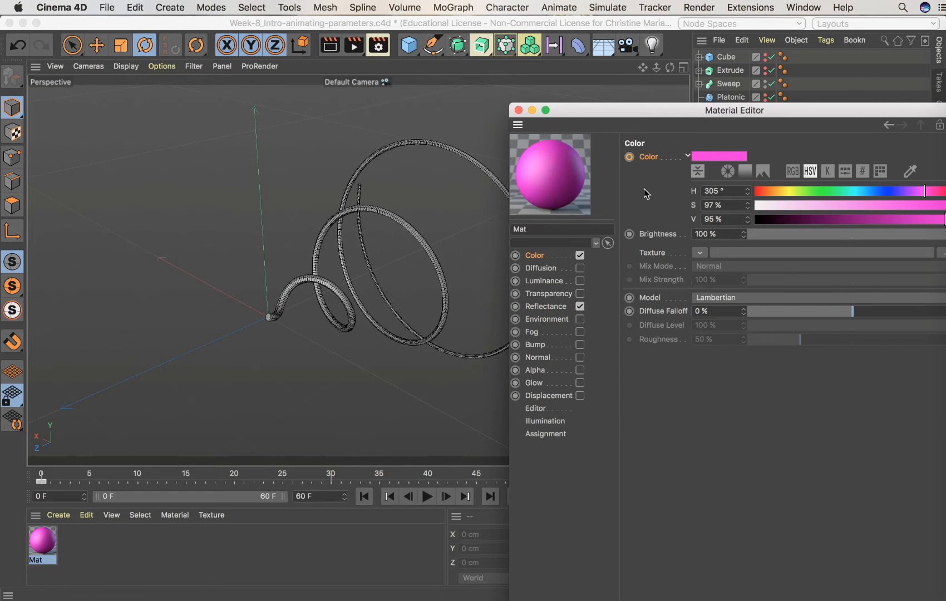
click(629, 157)
click(518, 110)
Play and scrub the timeline from frame 0 to preview the material's color change
click(43, 471)
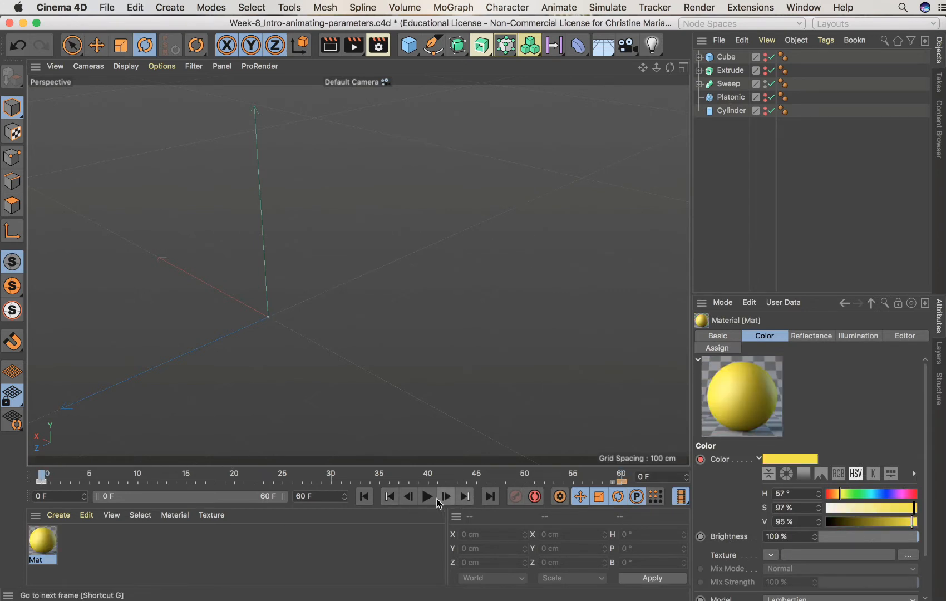
click(428, 497)
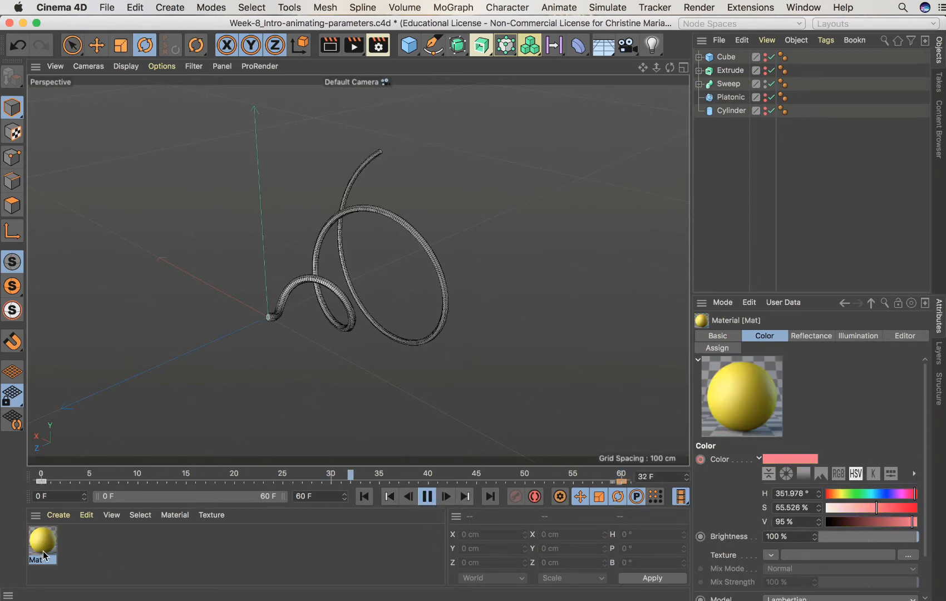
click(93, 552)
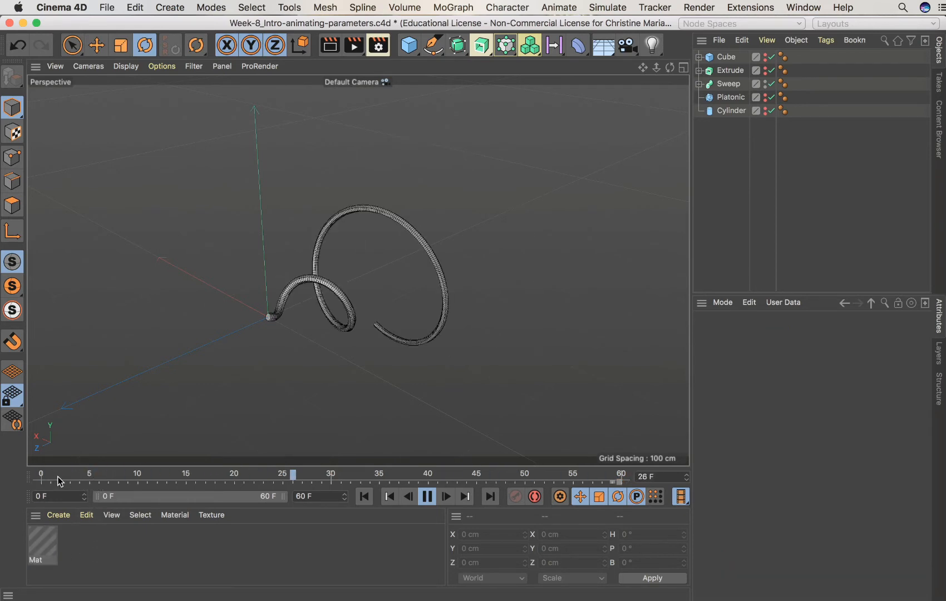
click(428, 496)
drag(95, 479, 42, 479)
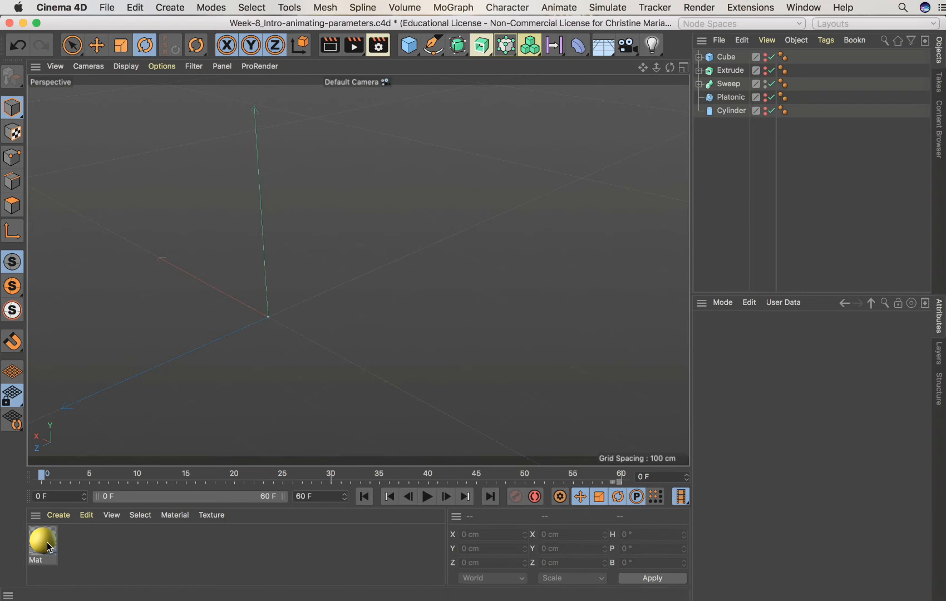
click(296, 482)
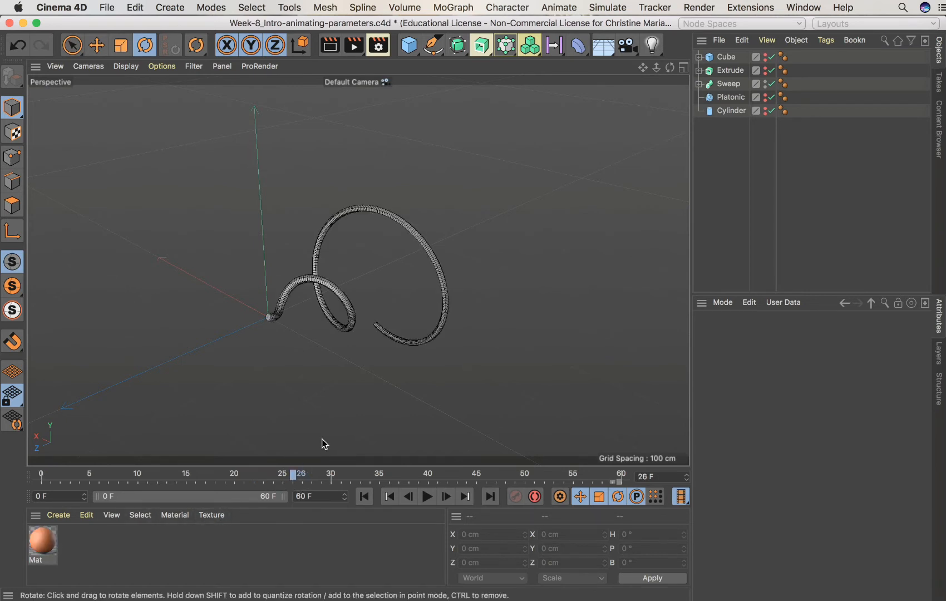
drag(303, 478, 40, 479)
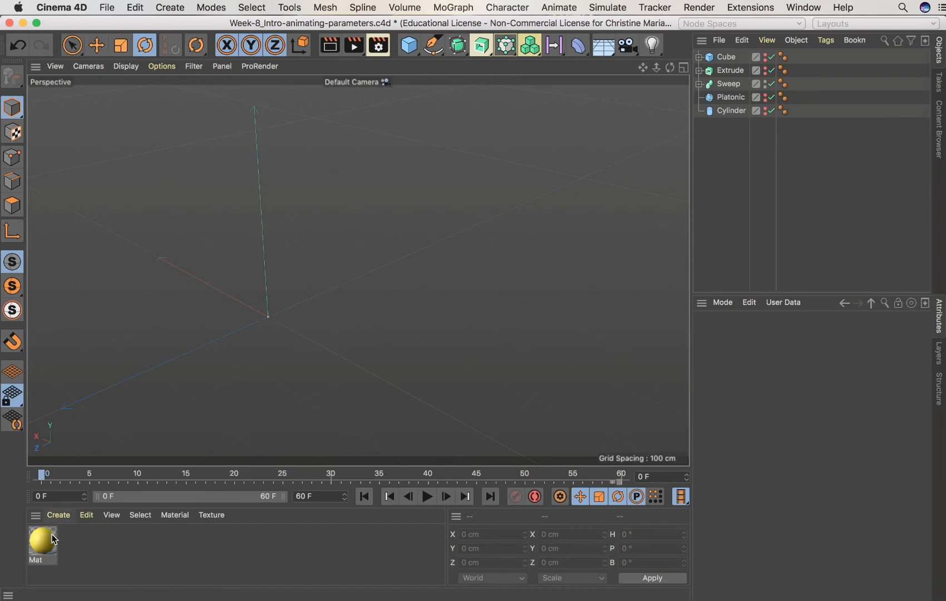
Apply the material to the Sweep object and return to frame 0
drag(49, 544, 733, 91)
drag(42, 477, 1, 487)
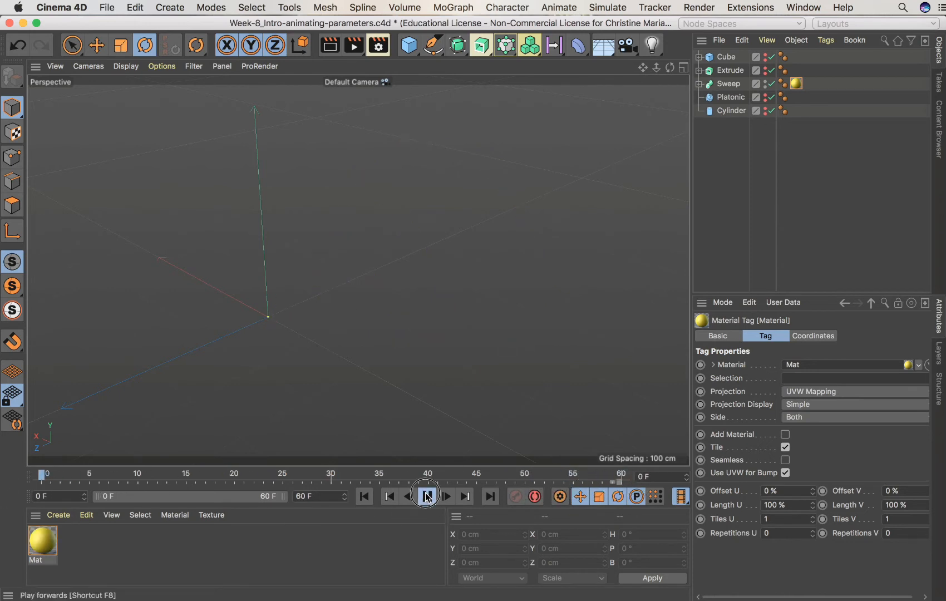
Play back the animation from the start to check the Sweep's color transition
click(428, 496)
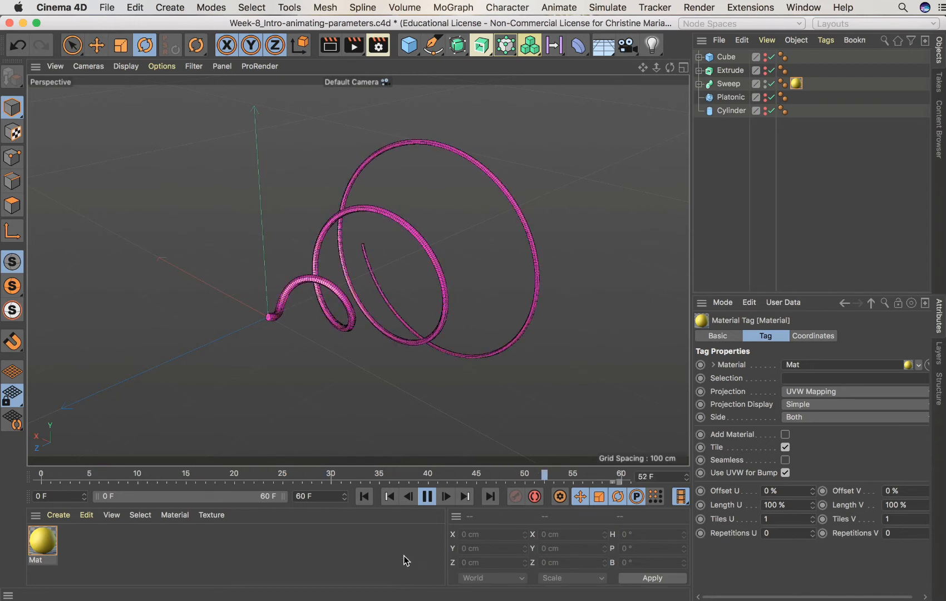
click(427, 496)
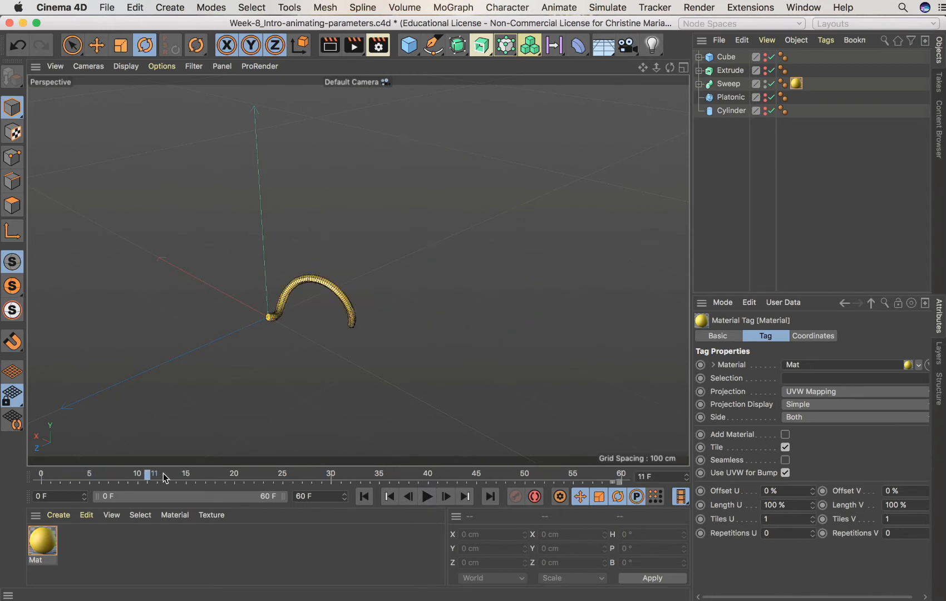
drag(148, 475, 11, 473)
click(425, 497)
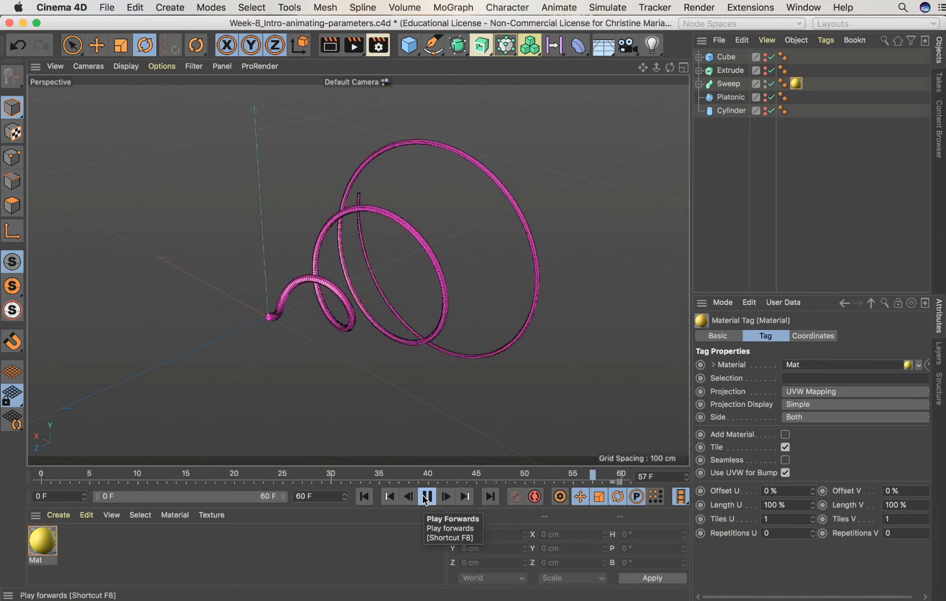
click(426, 496)
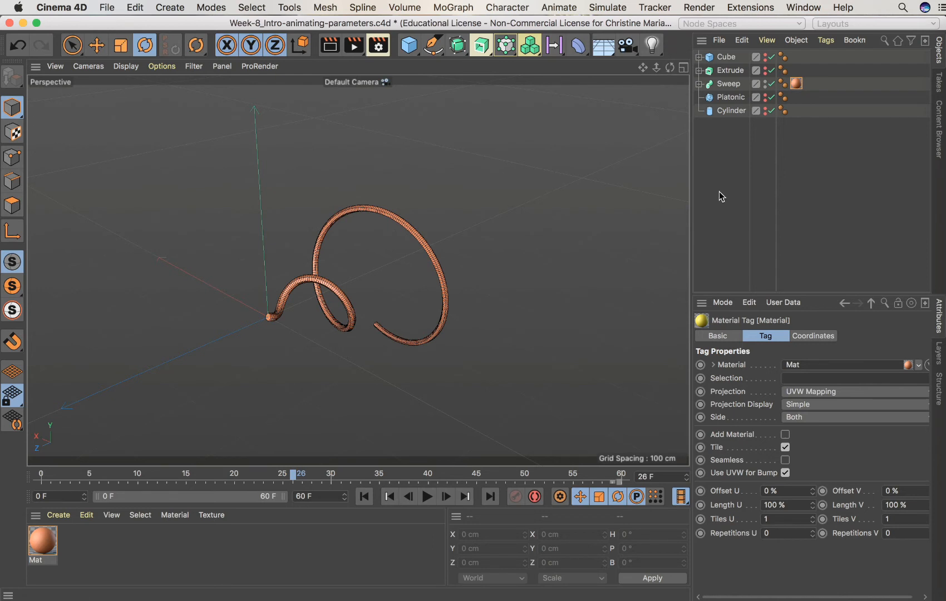
Save the project file
key(super+s)
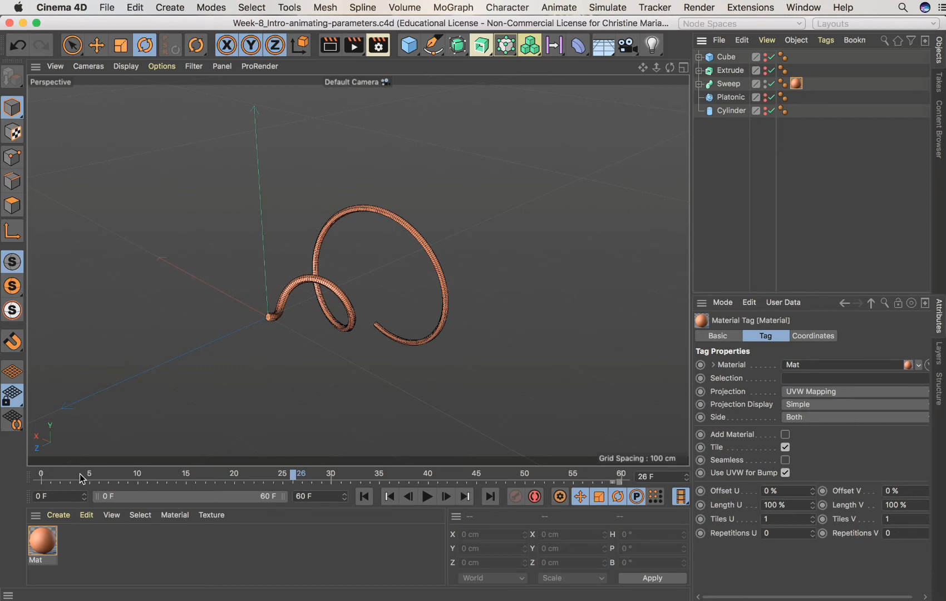
Open the material in the Material Editor and compare its color at frame 0 and frame 60
double_click(40, 545)
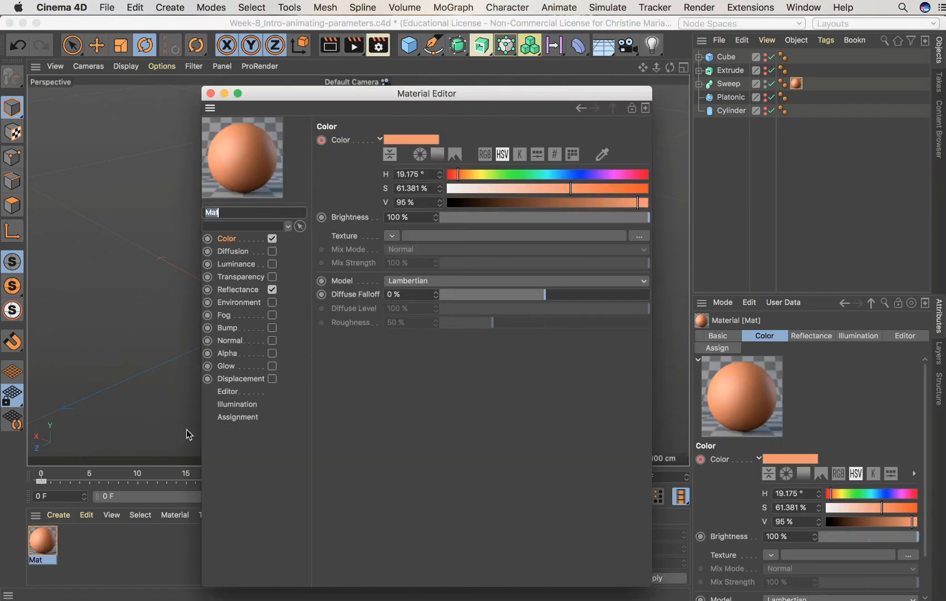
drag(463, 93, 709, 60)
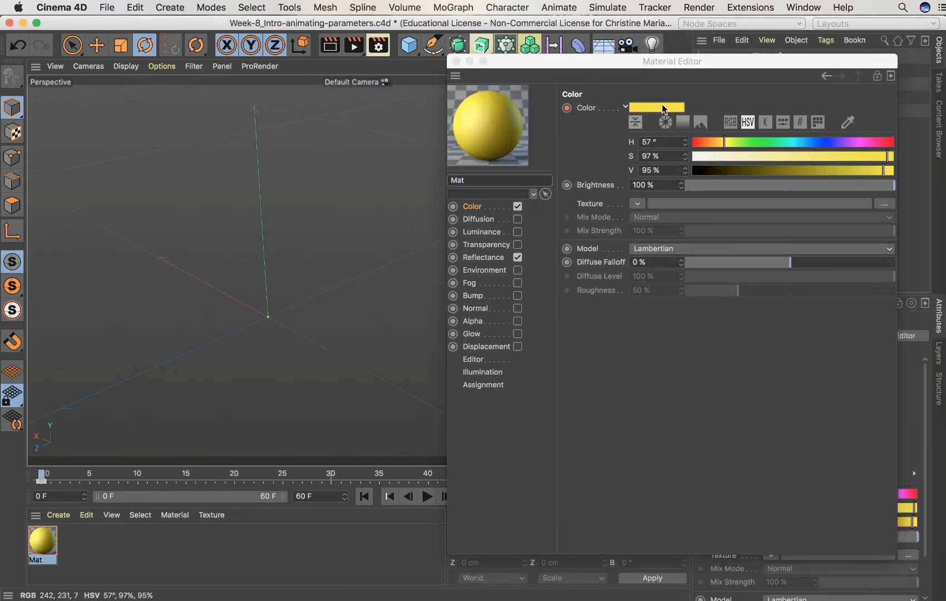
drag(676, 59, 917, 89)
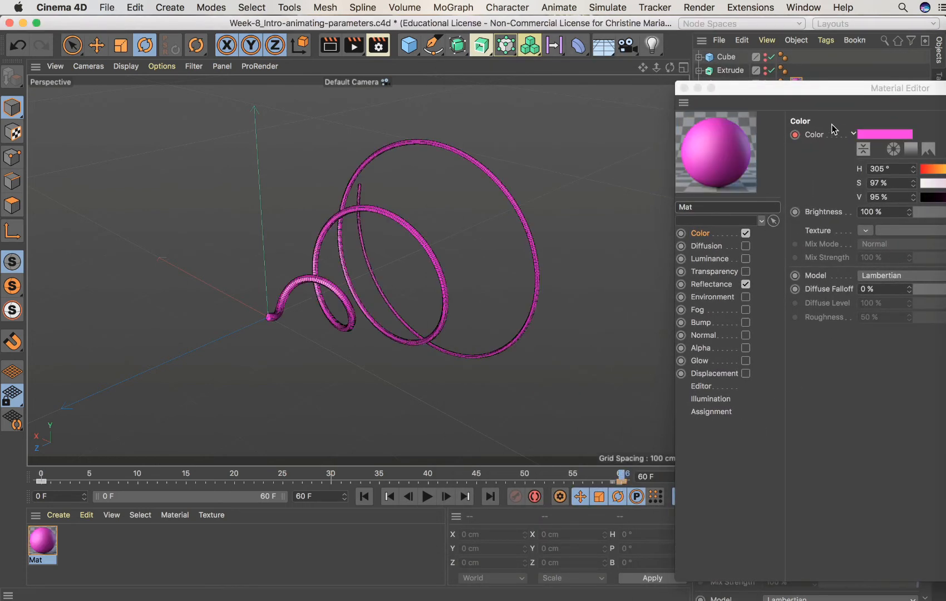
drag(831, 88, 706, 96)
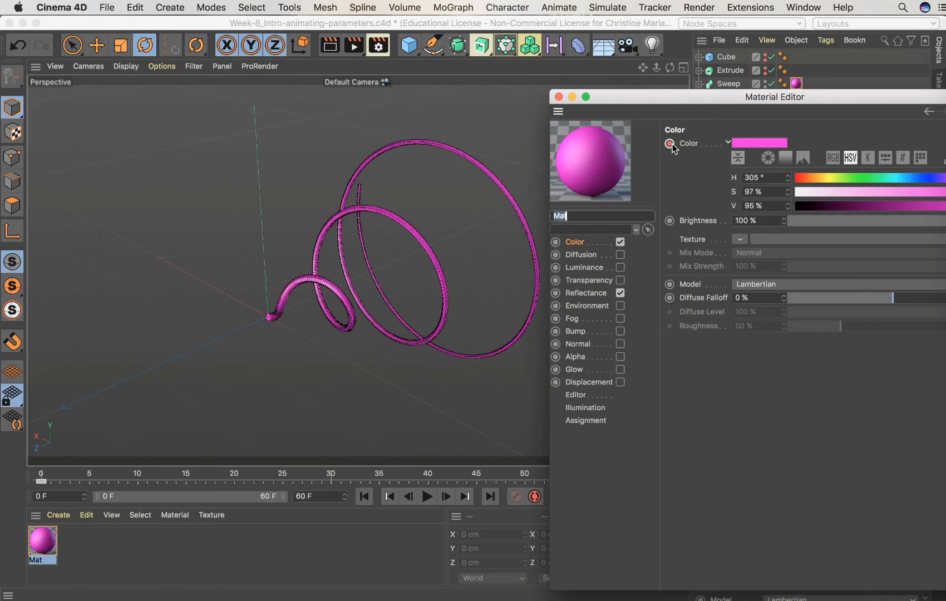
drag(679, 99, 710, 108)
click(52, 483)
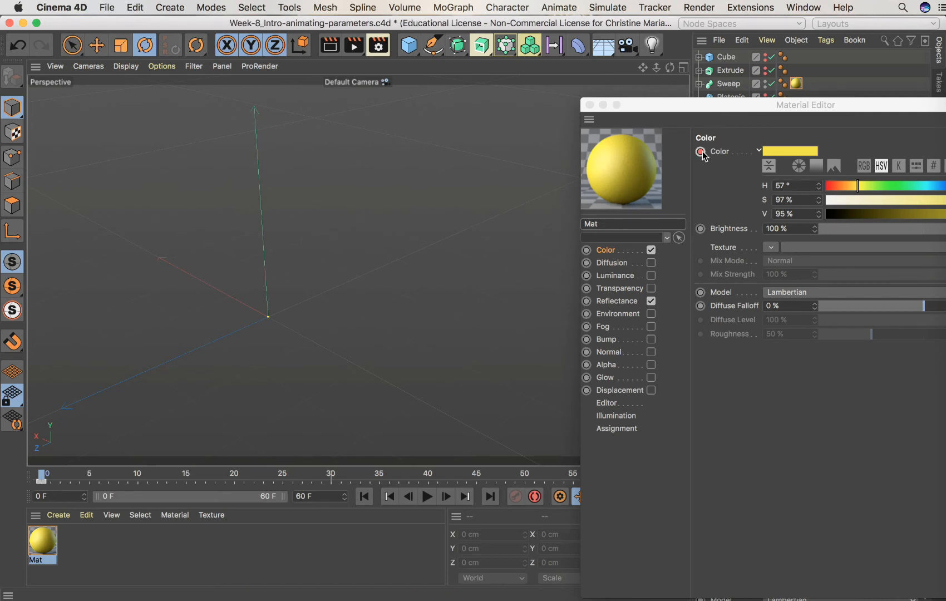
drag(669, 110, 738, 93)
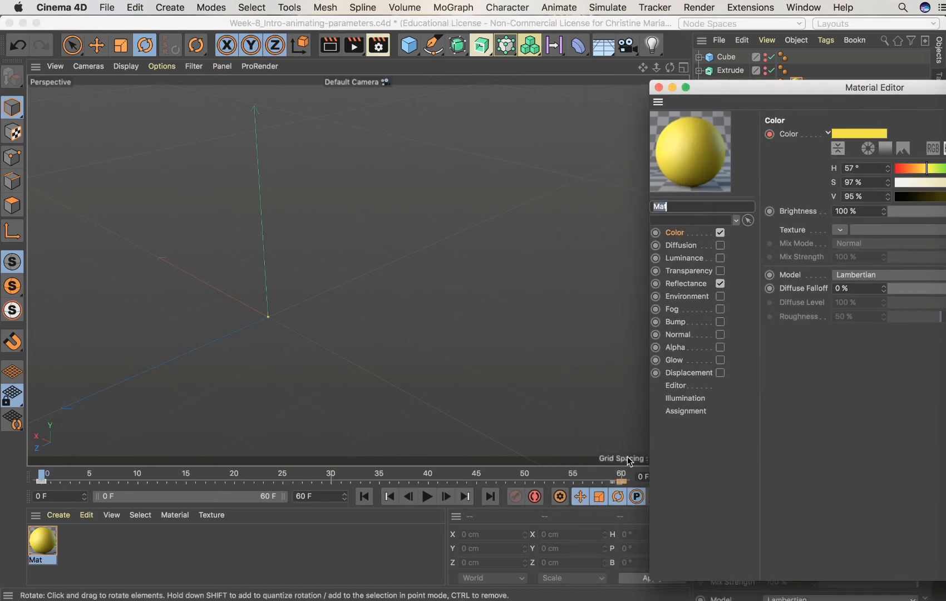
click(621, 476)
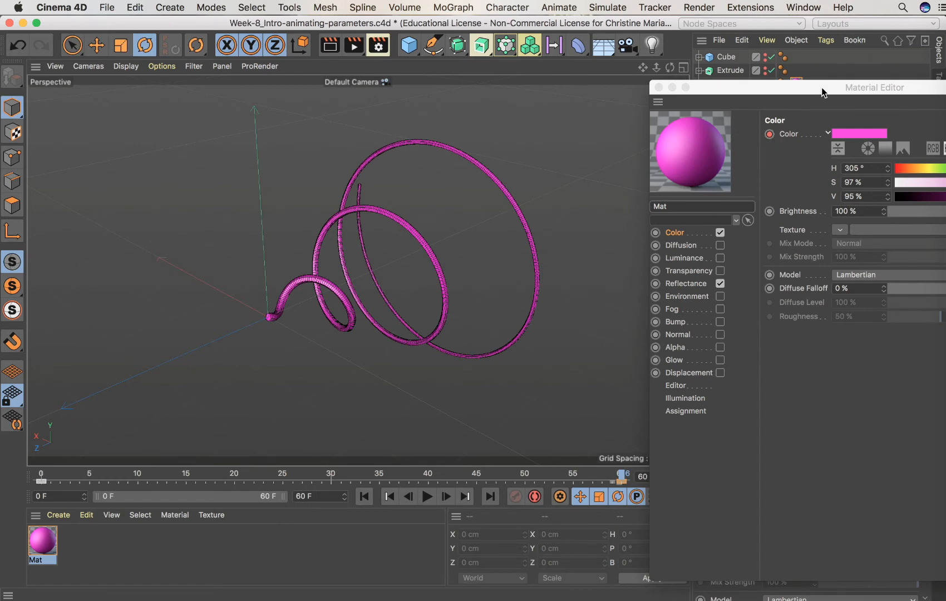
drag(822, 87, 647, 79)
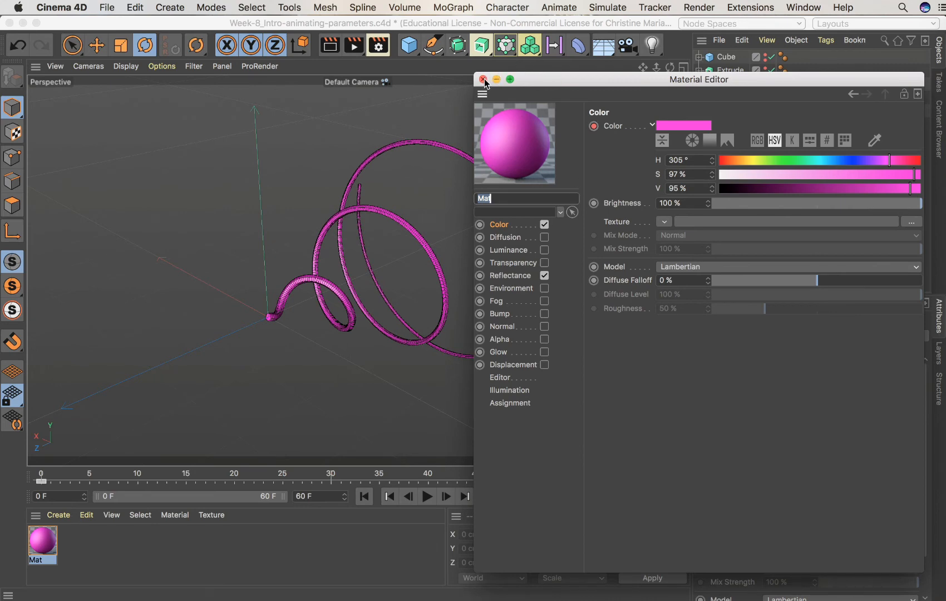
Scrub the timeline from frame 0 to 60 to preview the material's color change
drag(532, 78, 790, 430)
click(40, 474)
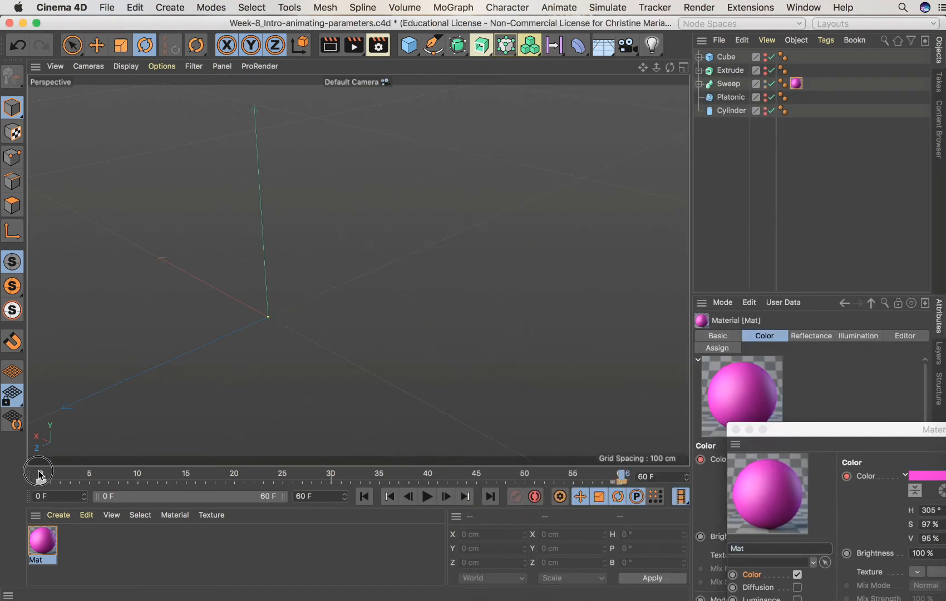
drag(40, 474, 625, 506)
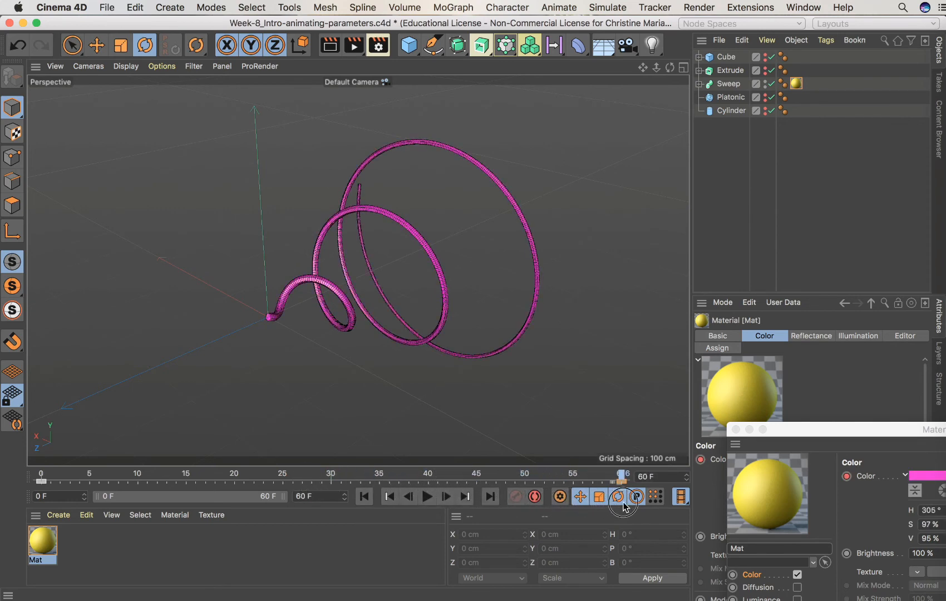
drag(812, 434, 396, 94)
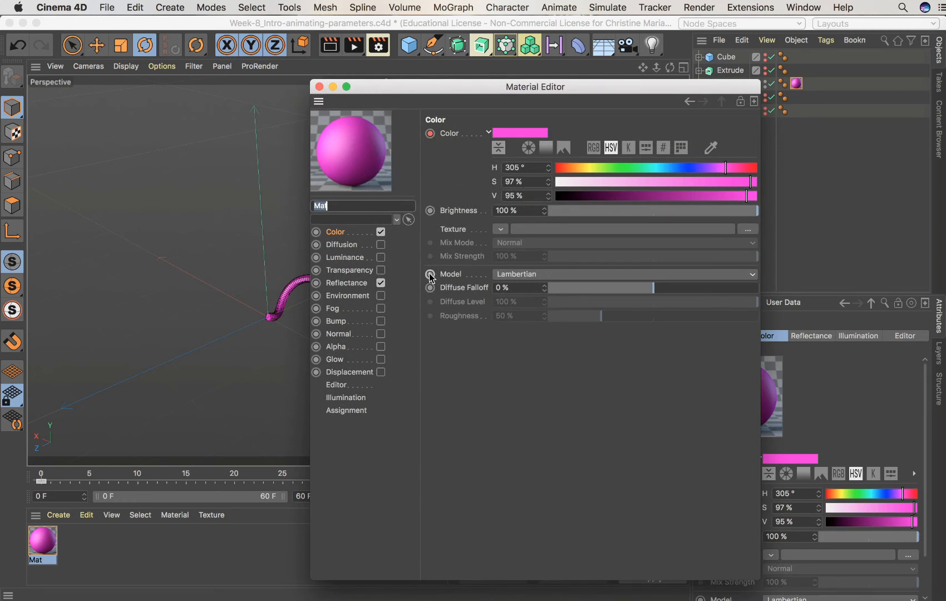
In the material's Reflectance, disable the Default Specular layer and add a Beckmann reflection layer
click(334, 284)
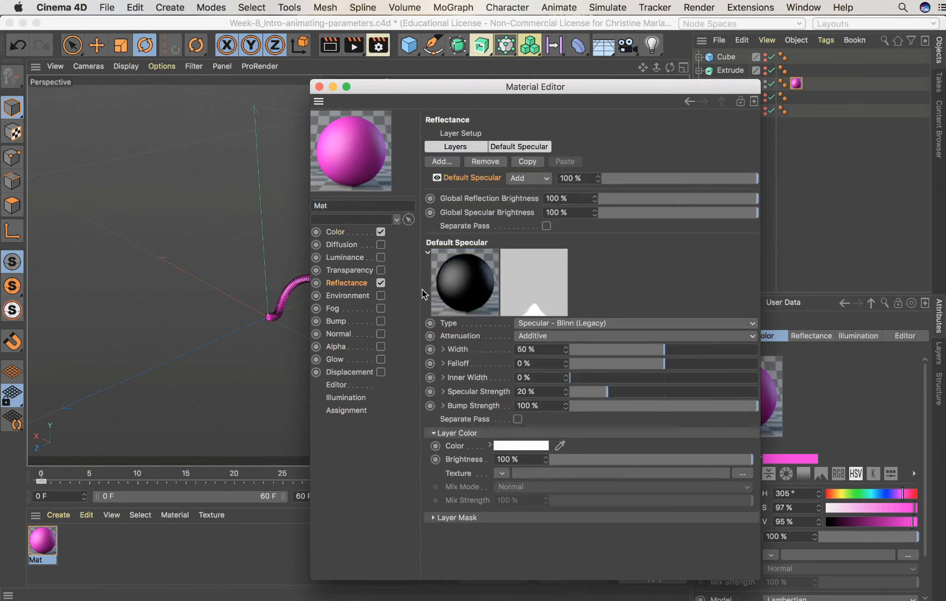
click(428, 252)
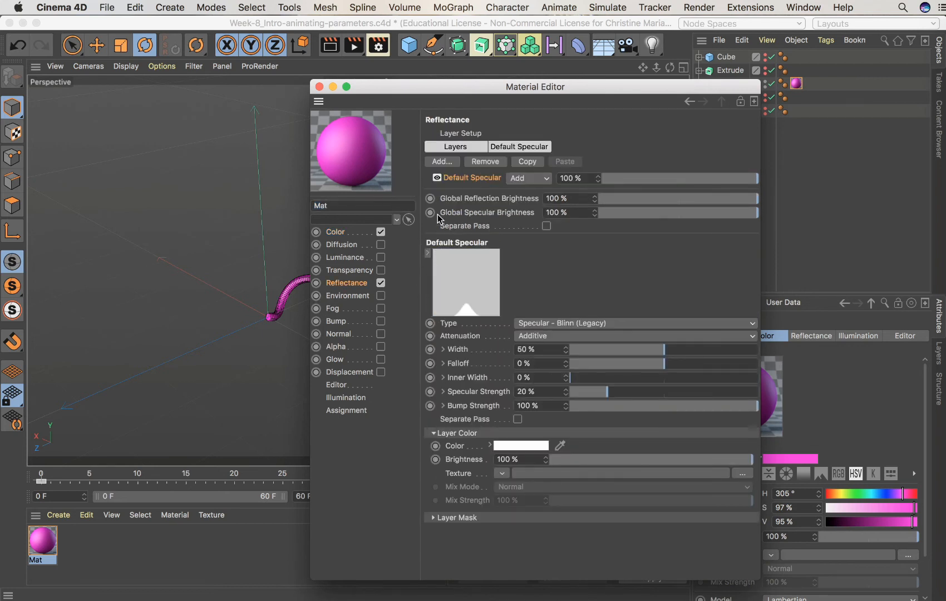
click(437, 178)
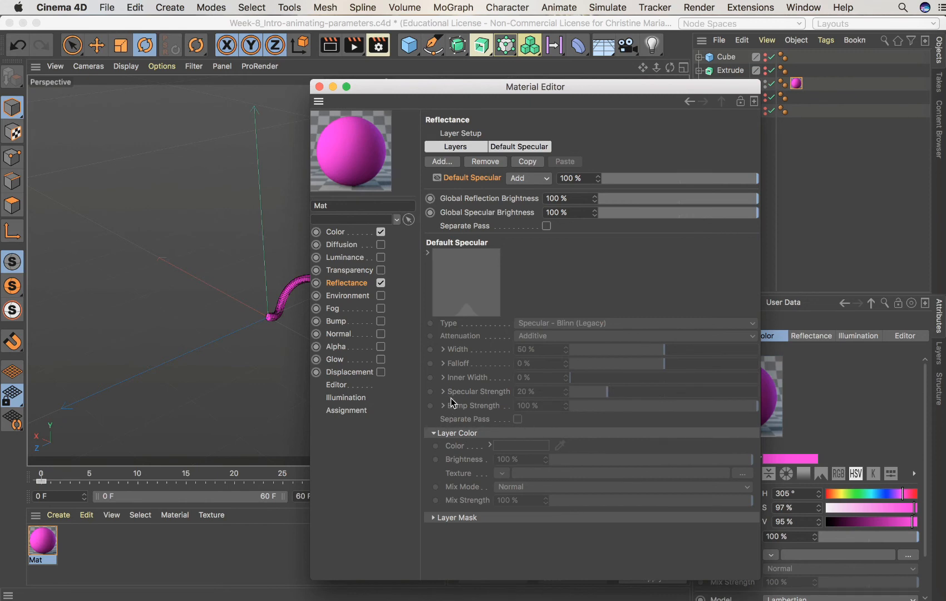
click(443, 162)
click(485, 162)
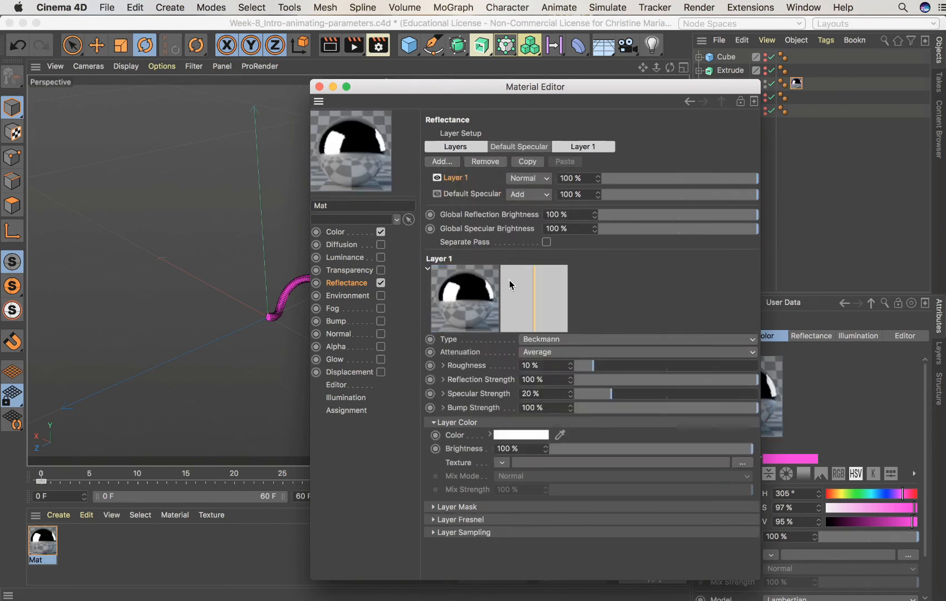
Set Layer 1's Fresnel to Dielectric with the Jade preset and close the Material Editor
drag(458, 91, 600, 77)
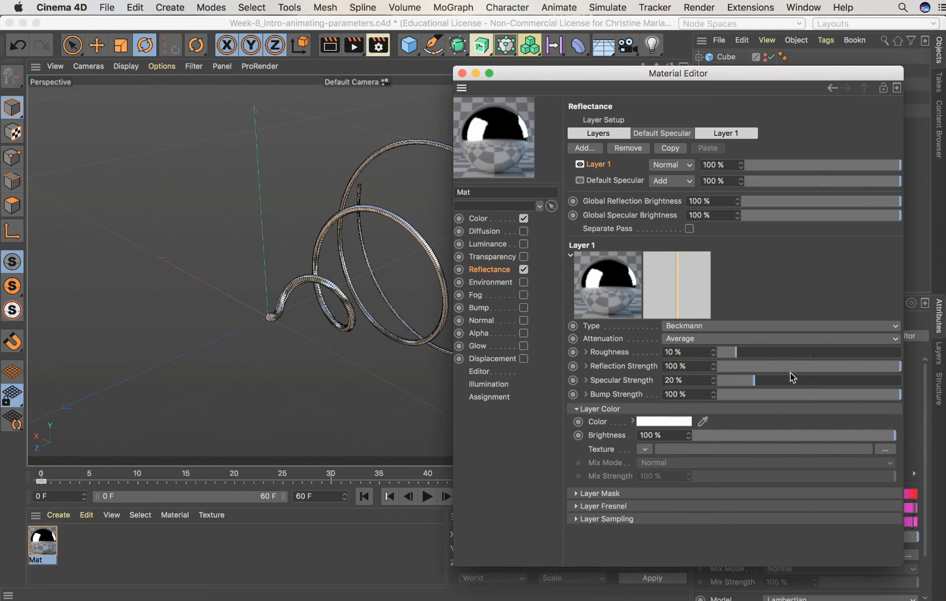
click(579, 505)
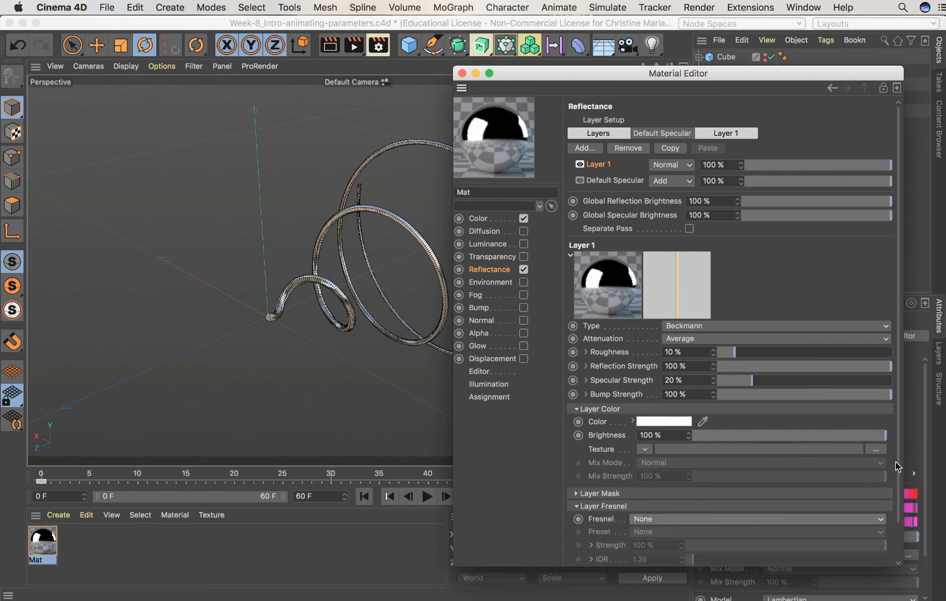
scroll(890, 473, down, 2)
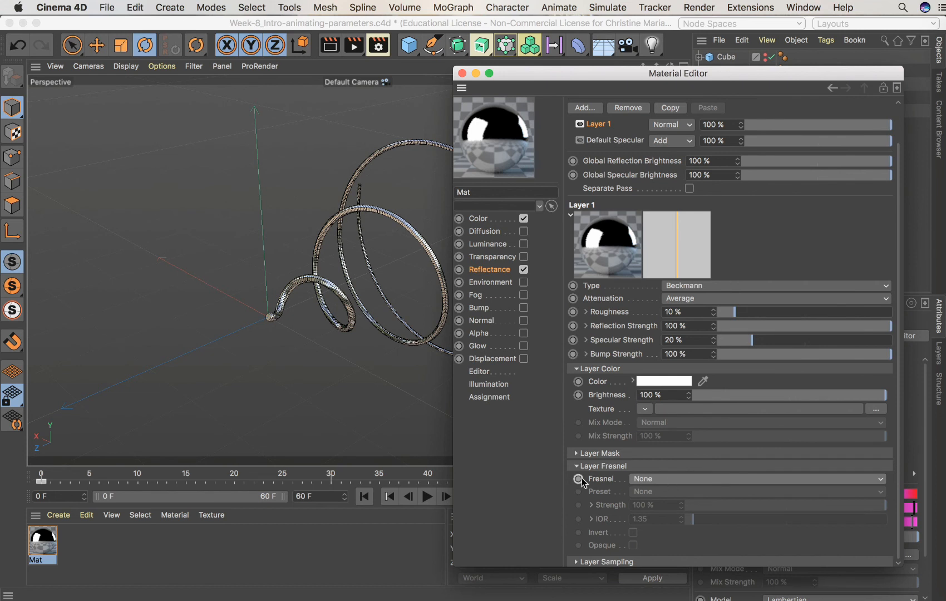
click(668, 480)
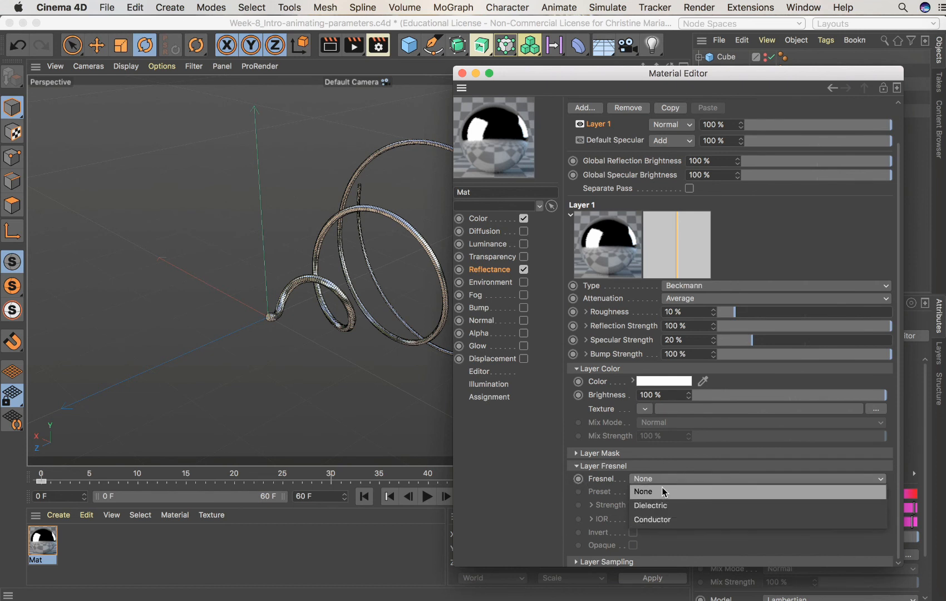
click(663, 504)
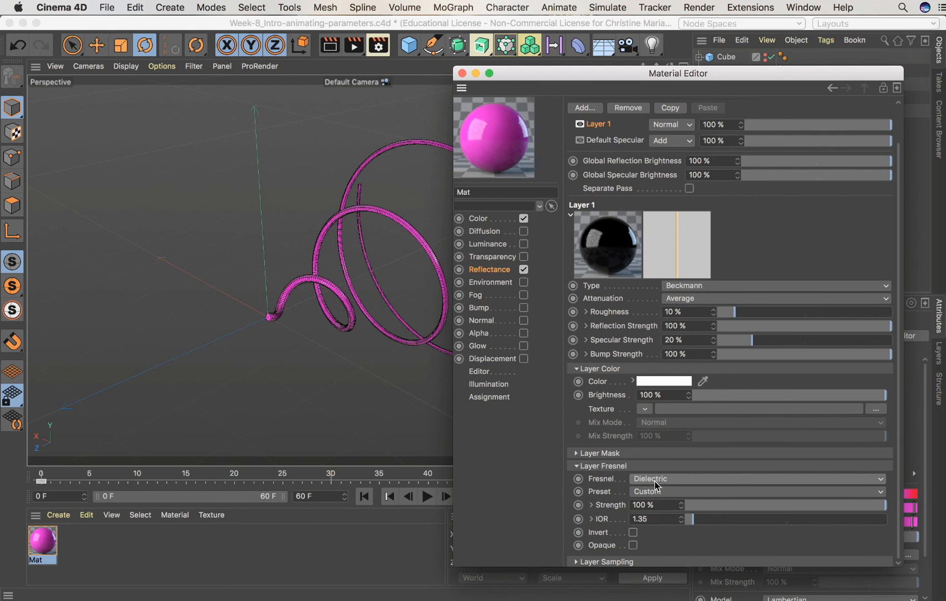
click(654, 493)
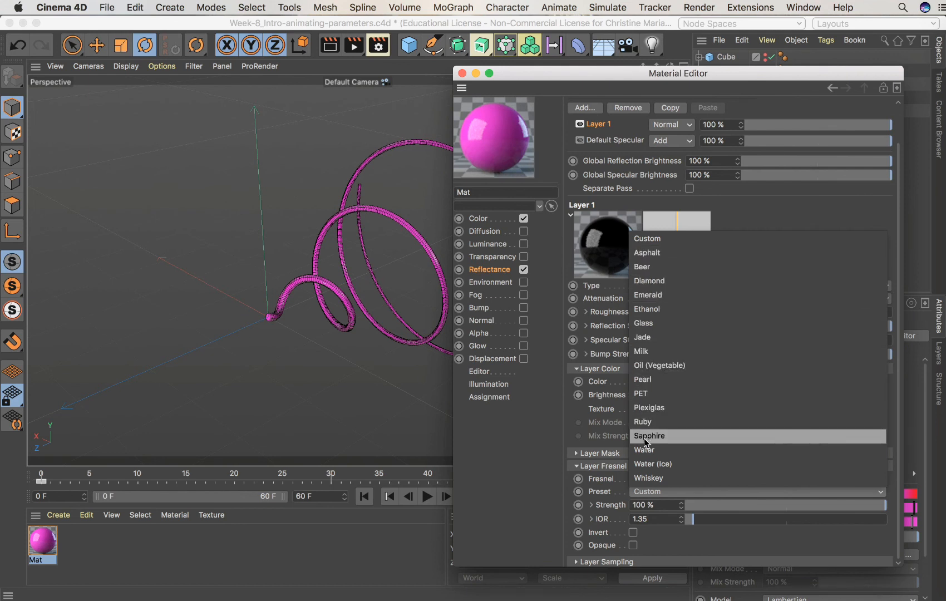
click(660, 338)
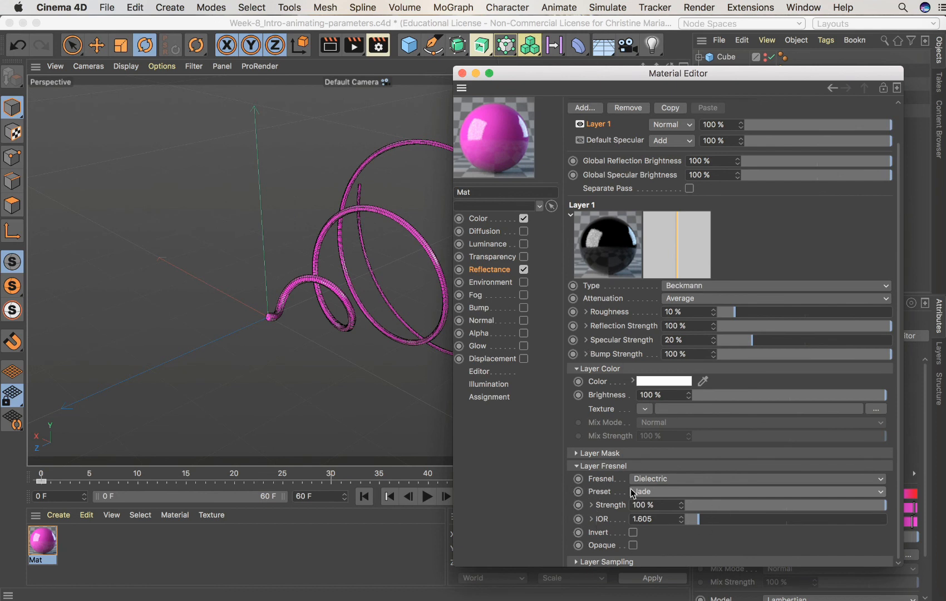
click(462, 73)
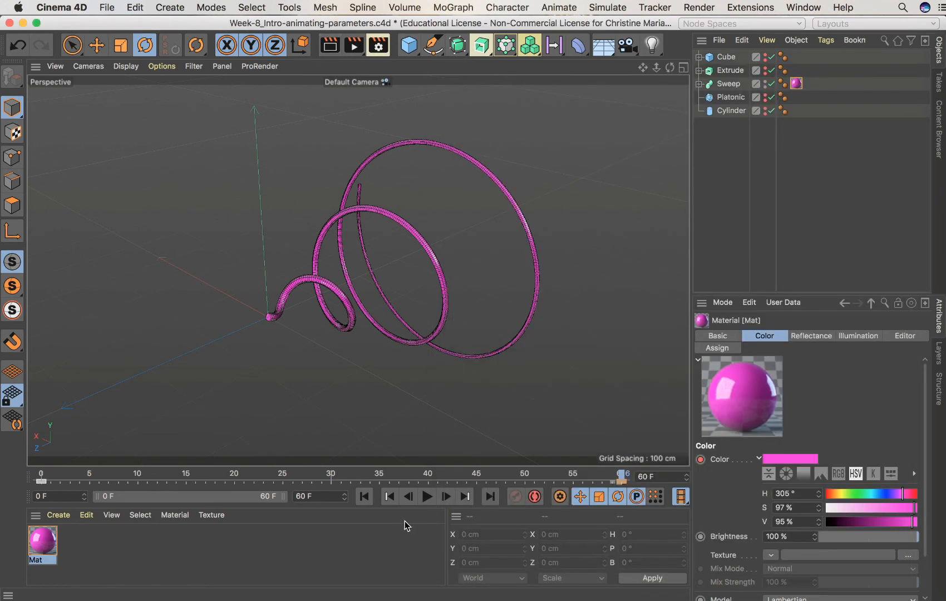
Play the animation from frame 0 to check the reflective color transition
click(390, 497)
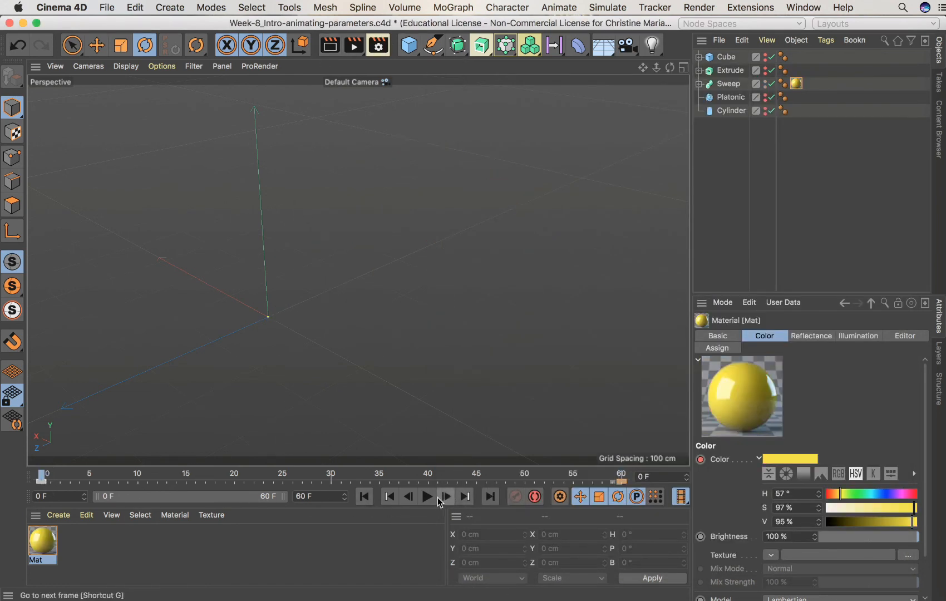
click(428, 497)
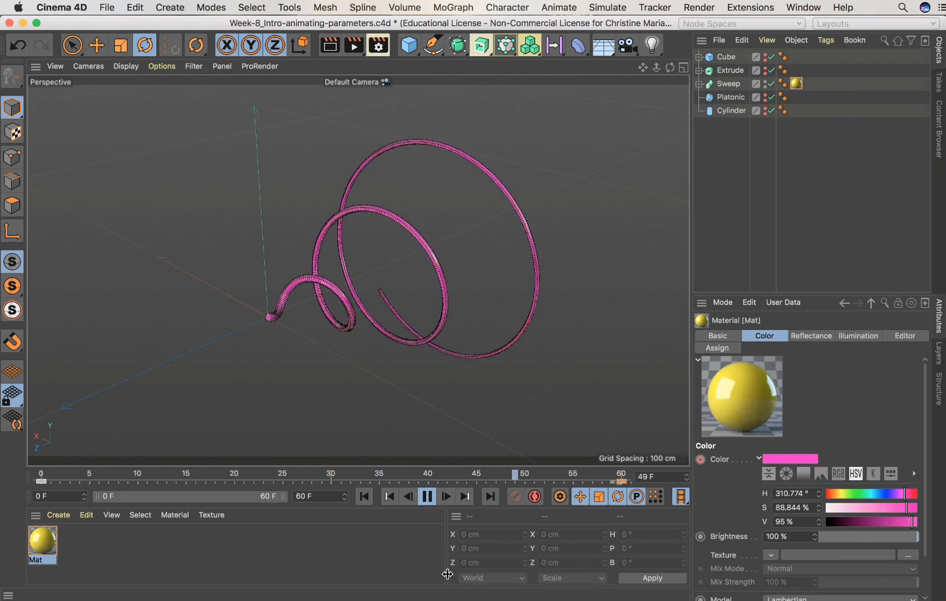
click(427, 496)
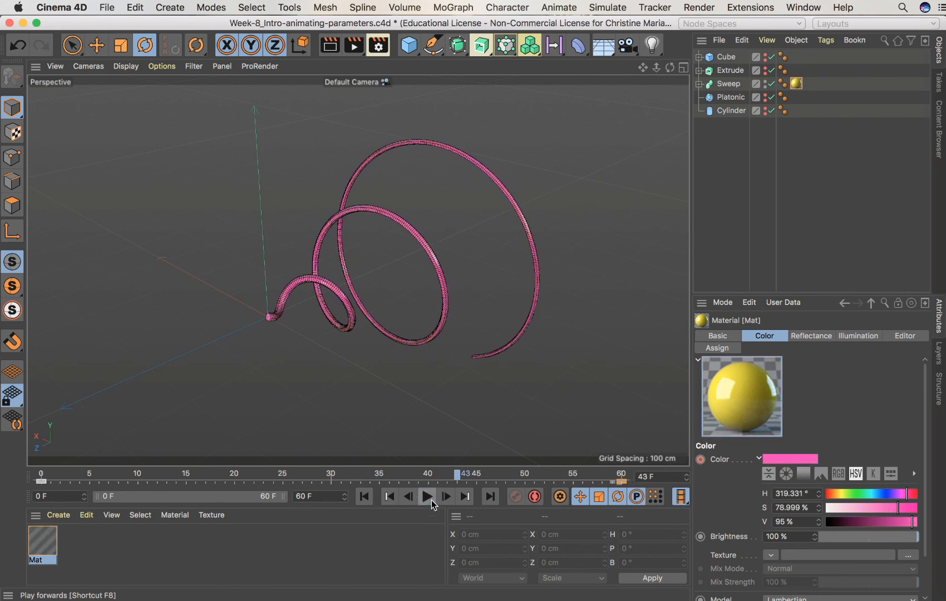
Expand and select the Sweep object and its material tag, replaying the animation from frame 0 to review growth and color
click(699, 83)
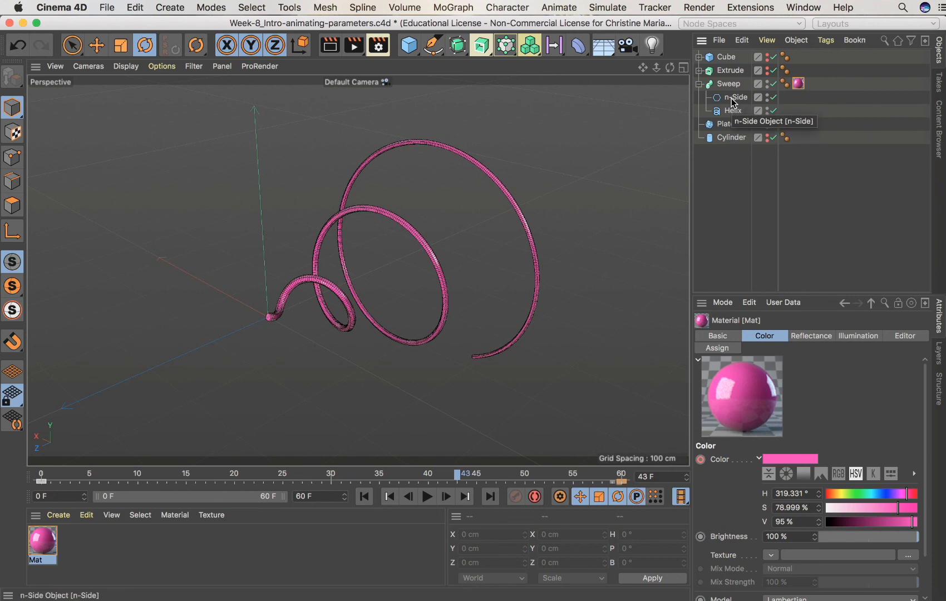
click(731, 84)
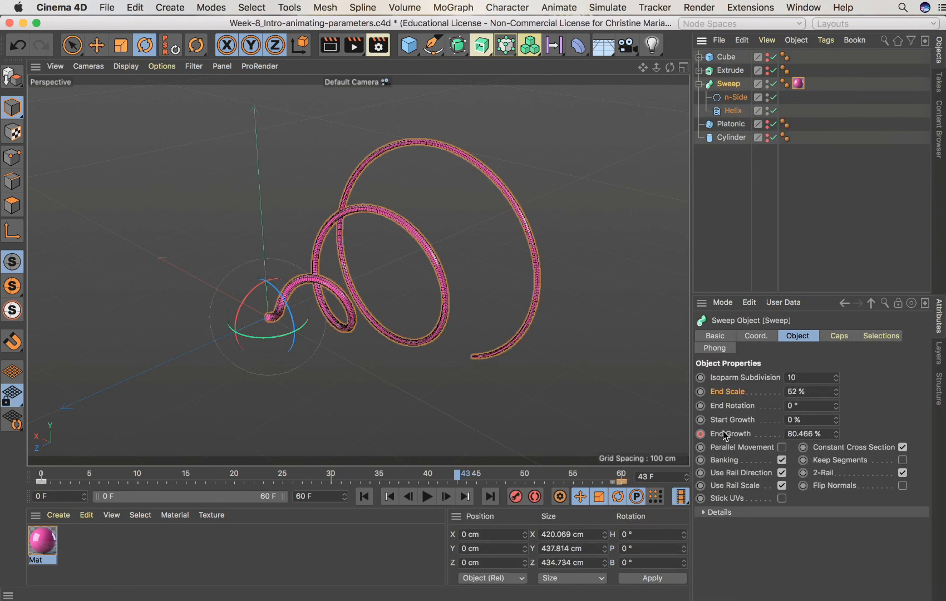
click(44, 477)
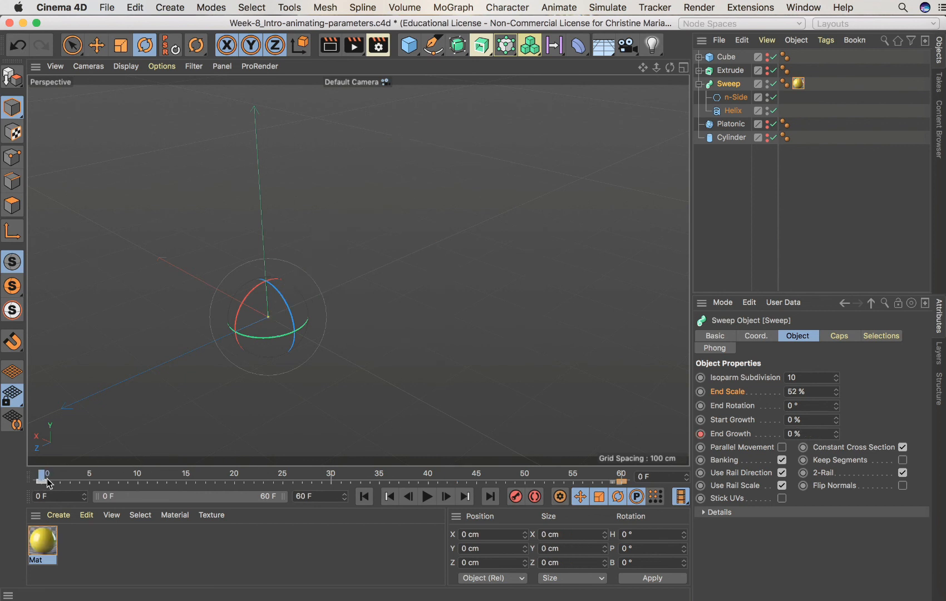
click(427, 497)
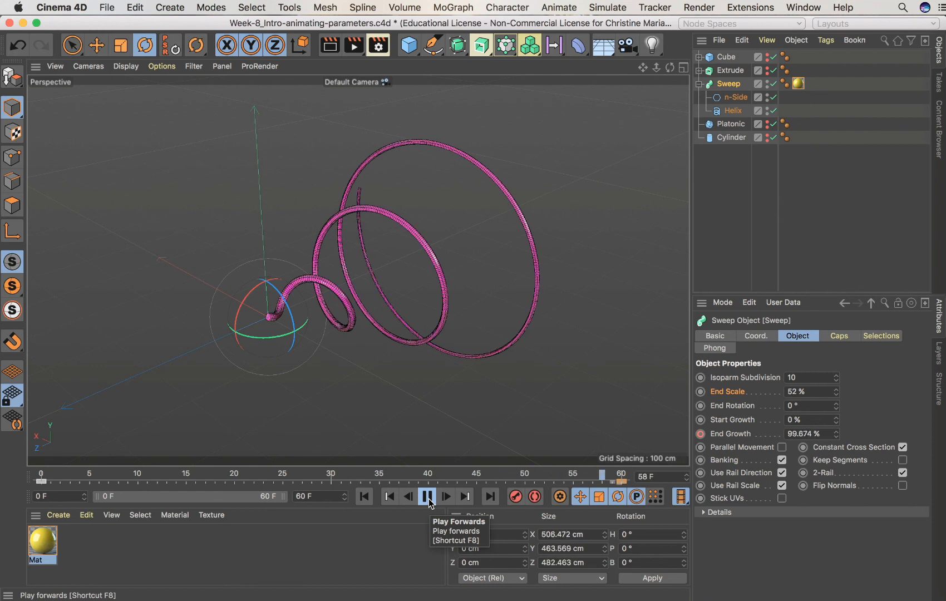
click(427, 501)
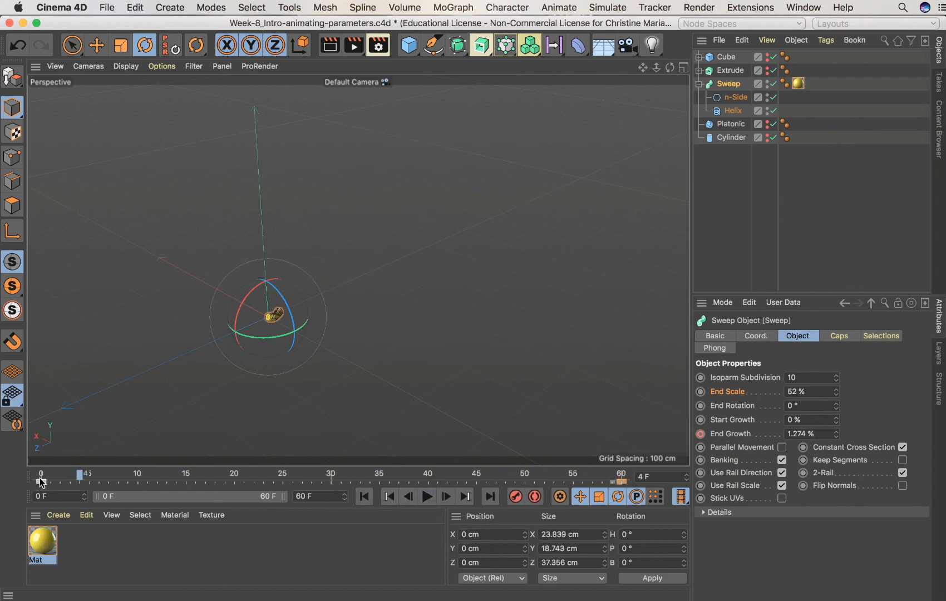
click(798, 85)
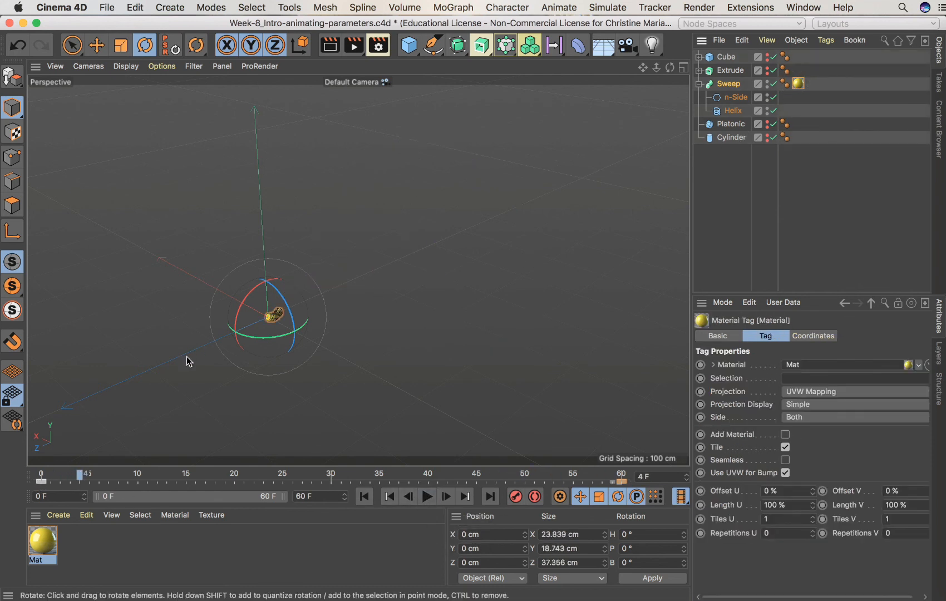
drag(74, 471, 37, 471)
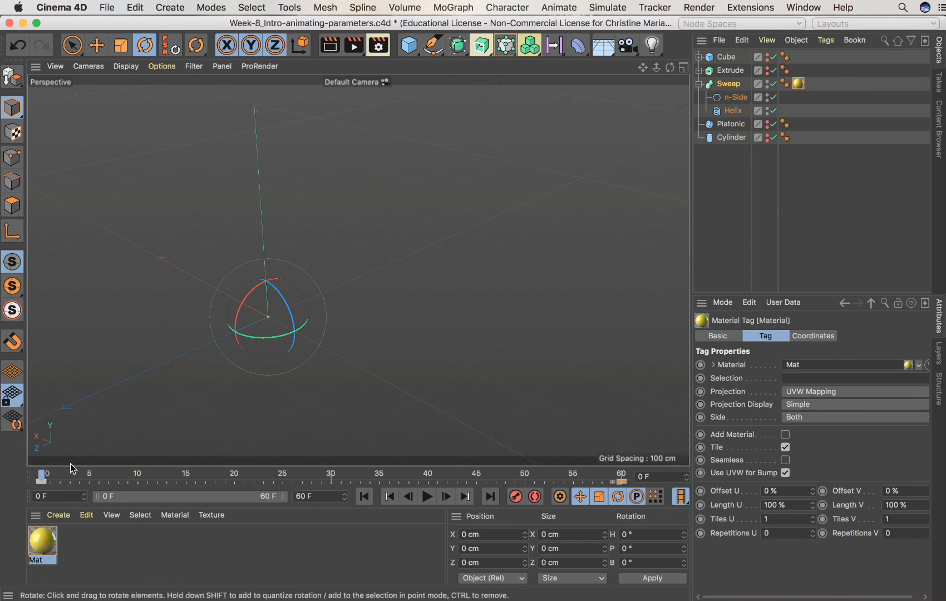
click(427, 495)
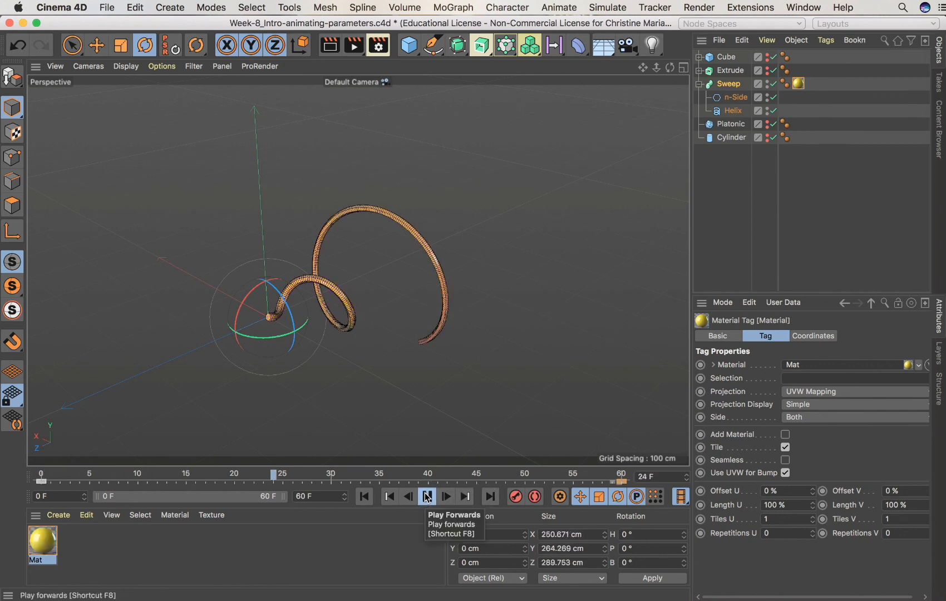